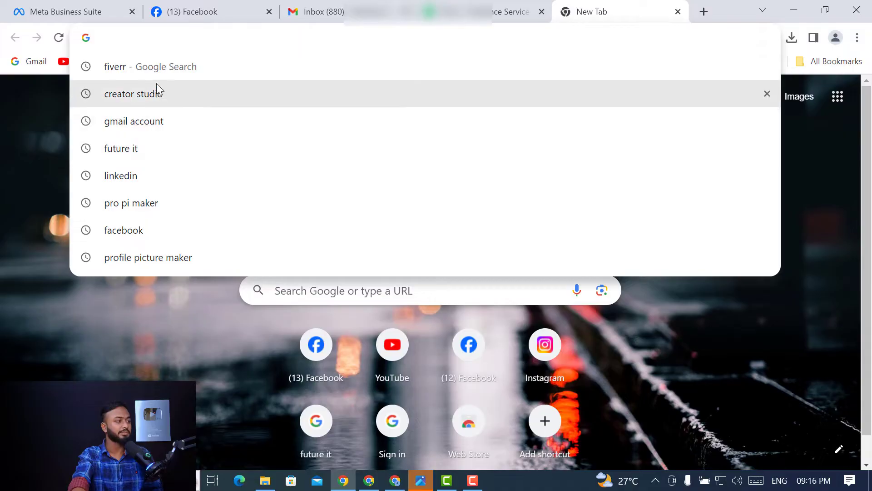
Search Google for fiverr and open the 'Fiverr - Freelance Services Marketplace' result
left_click(160, 70)
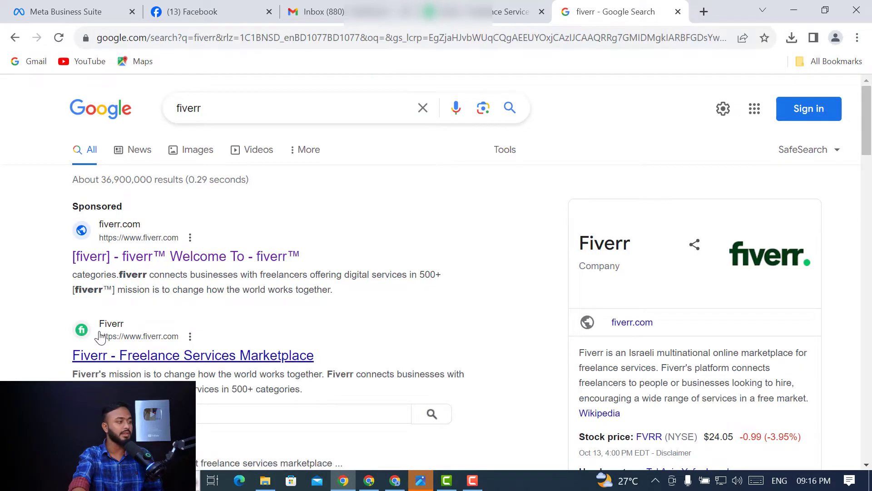
left_click(148, 359)
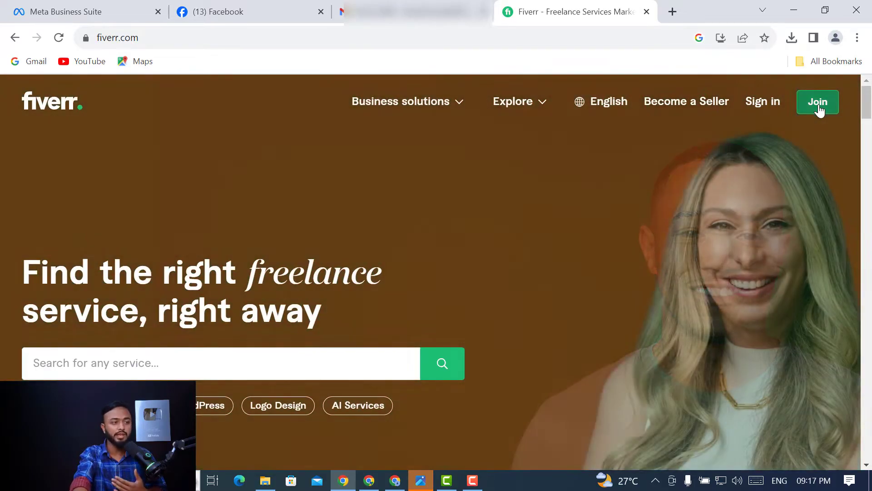
Start creating a new Fiverr account and choose Continue with email
left_click(818, 105)
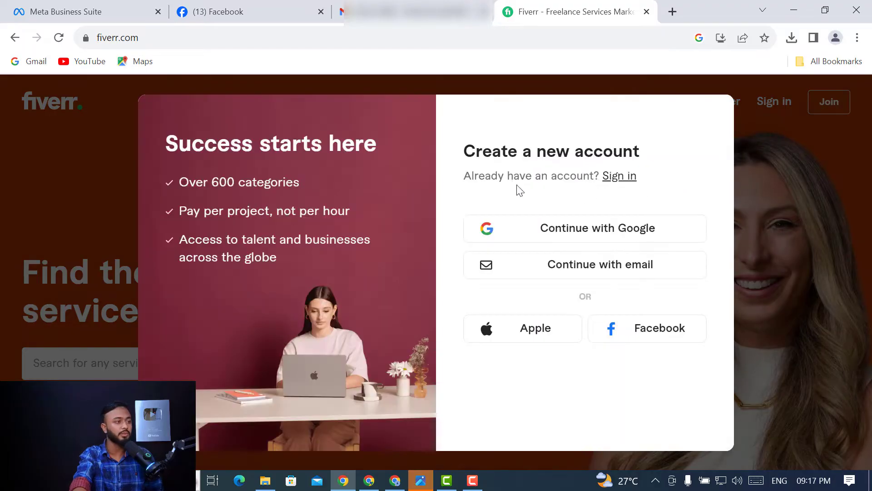
left_click_drag(468, 151, 648, 167)
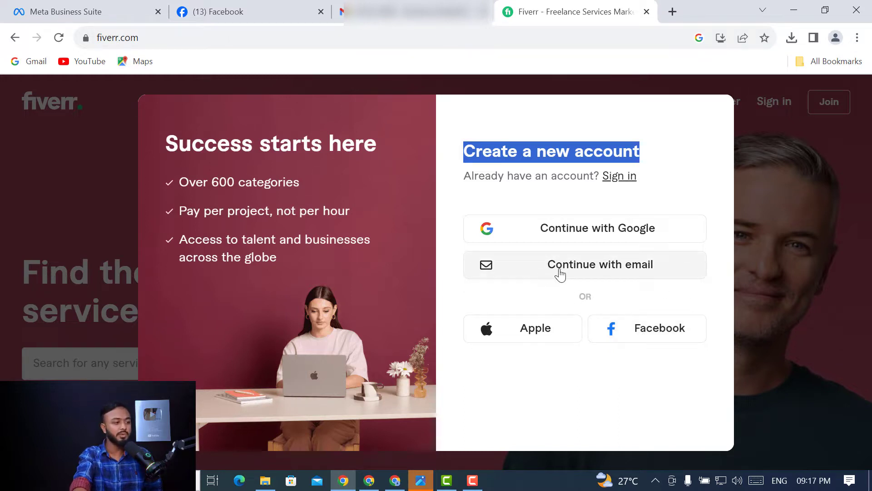
left_click(624, 275)
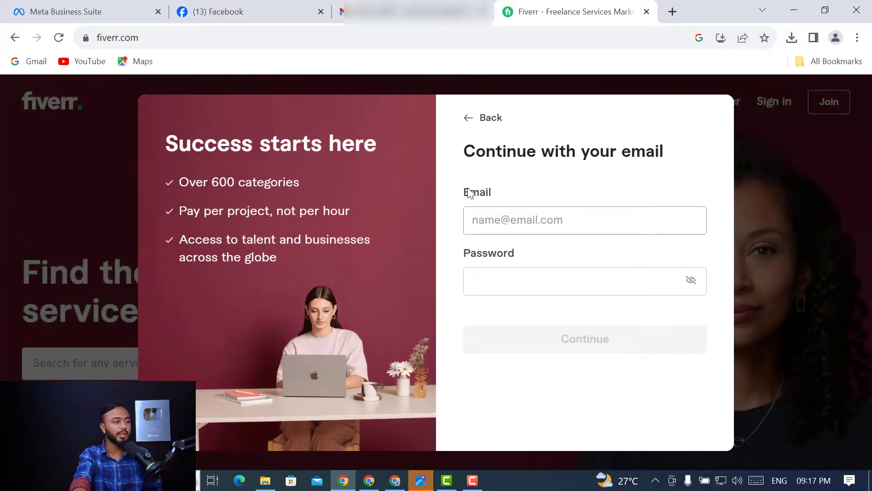
Enter a password meeting the 8+ characters, uppercase, lowercase and number rules
left_click(510, 278)
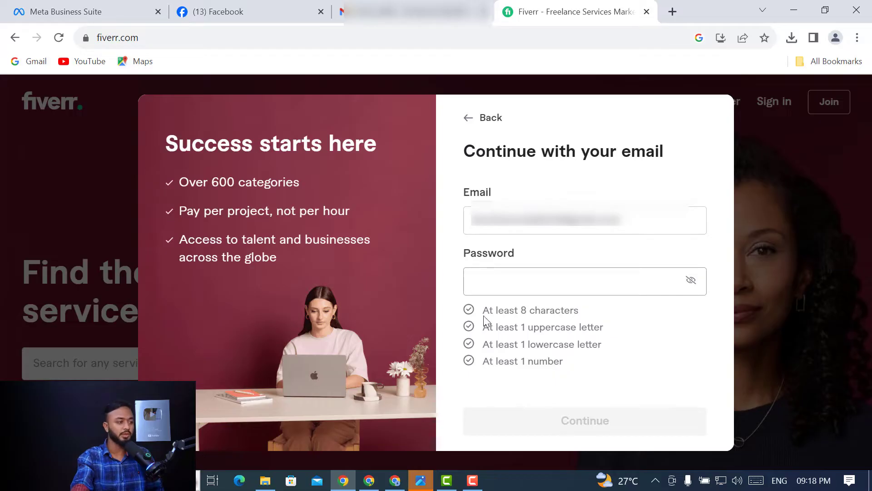
left_click_drag(485, 315, 595, 315)
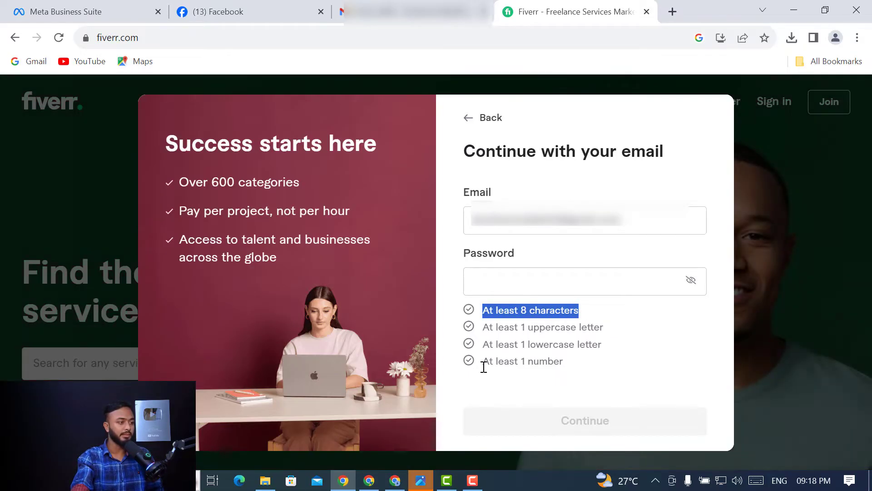
left_click_drag(485, 366, 580, 375)
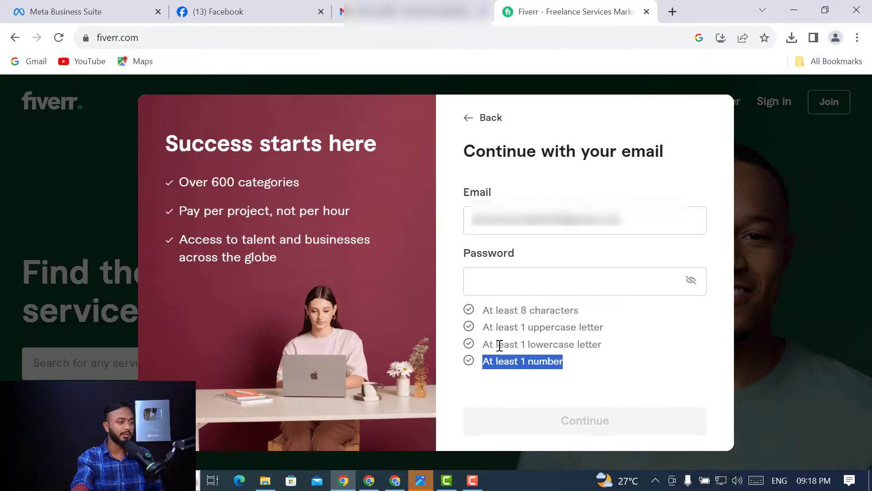
left_click_drag(483, 345, 628, 357)
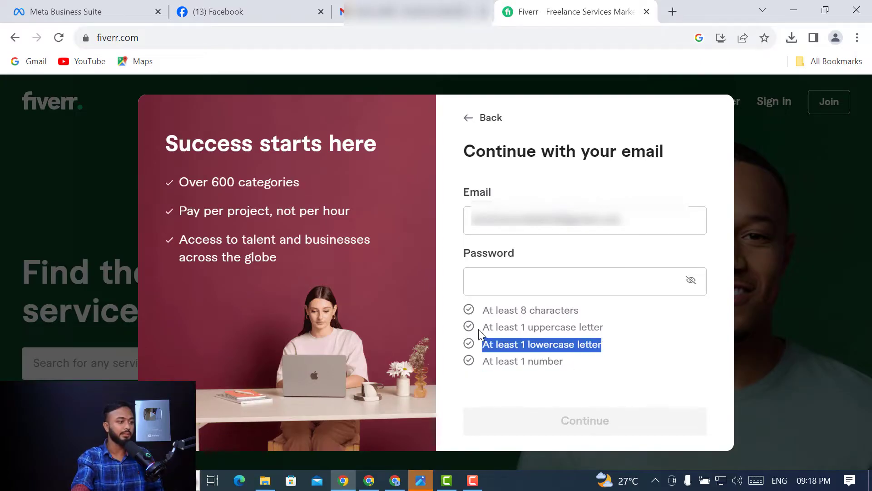
left_click_drag(479, 329, 608, 347)
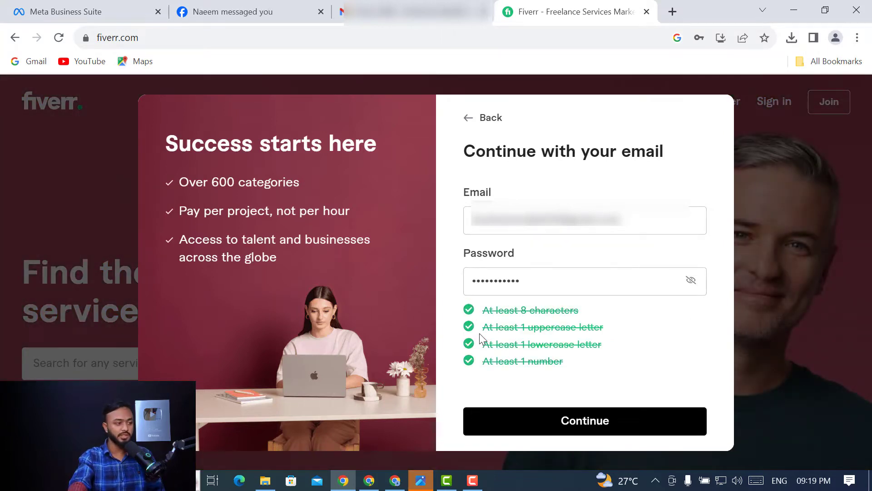
Submit the credentials, choose a username, create the account, then go to Gmail for the code
left_click(588, 426)
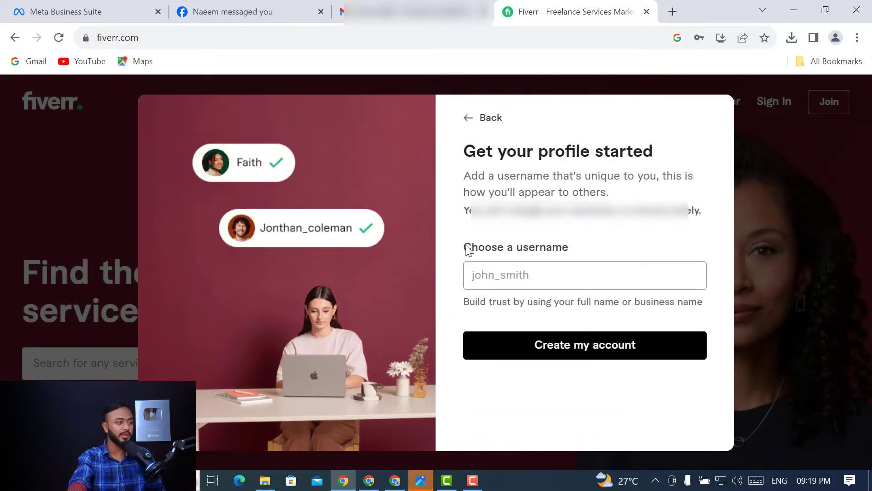
left_click_drag(467, 249, 598, 249)
left_click(586, 282)
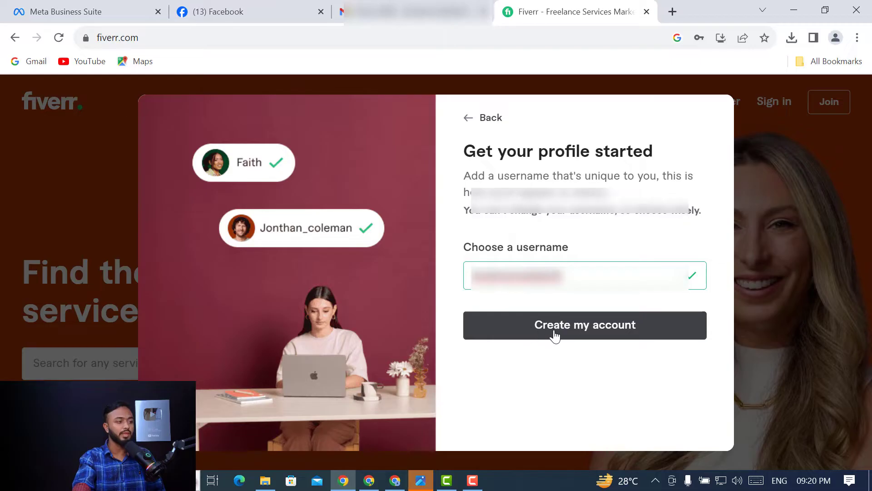
left_click(628, 335)
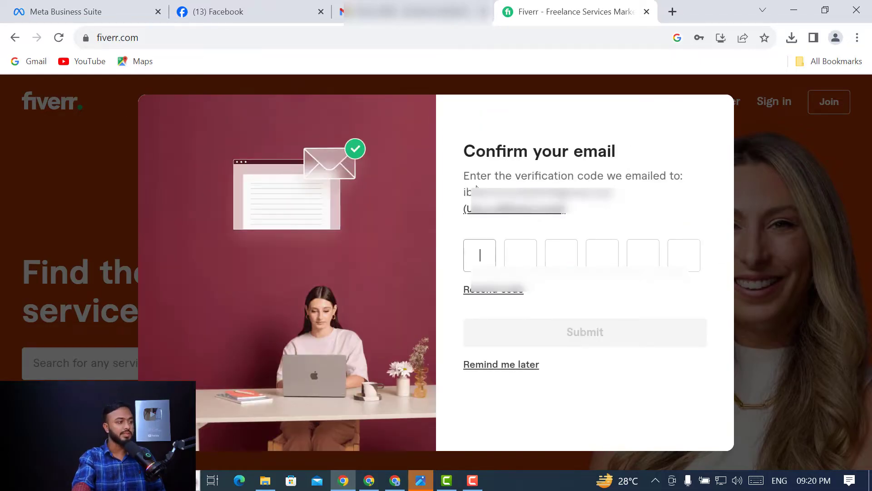
left_click_drag(464, 152, 636, 163)
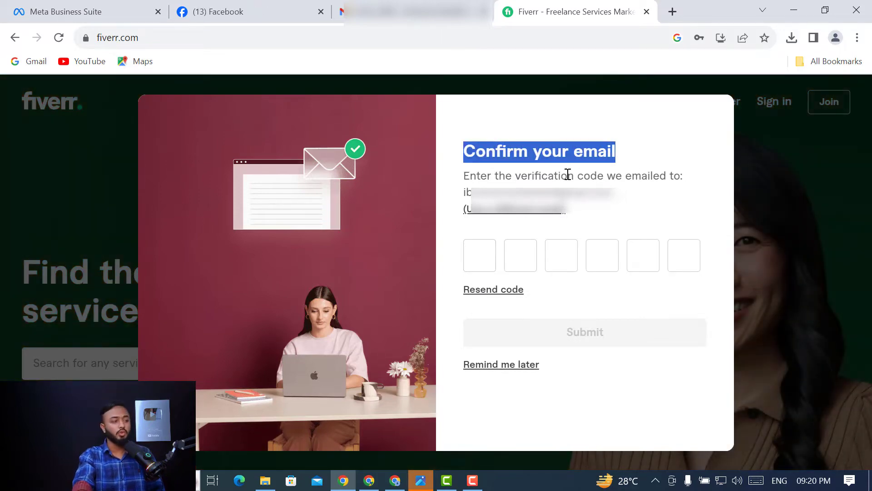
left_click(434, 14)
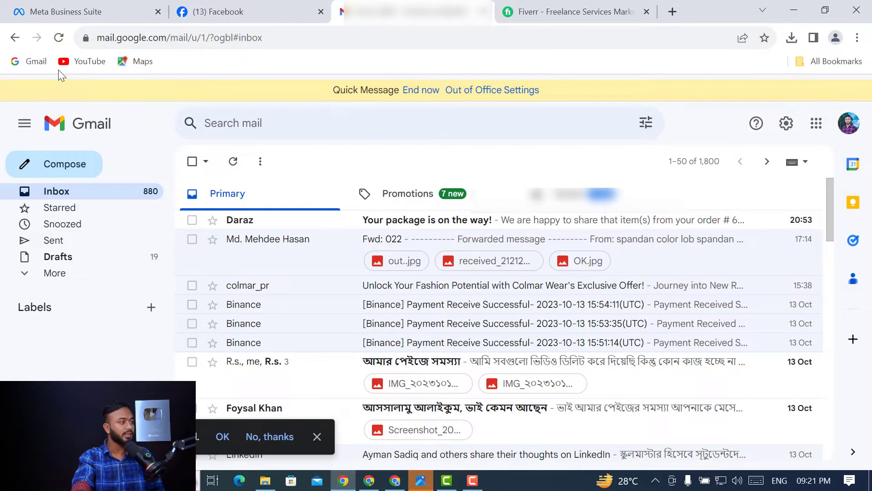
Copy the six-digit code from the 'Fiverr: Activate Your New Account' email back to Fiverr
left_click(58, 37)
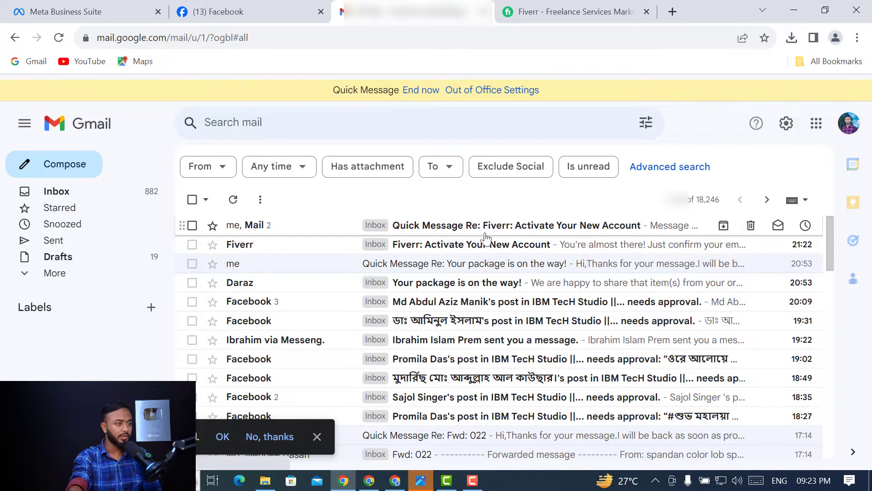
left_click(549, 228)
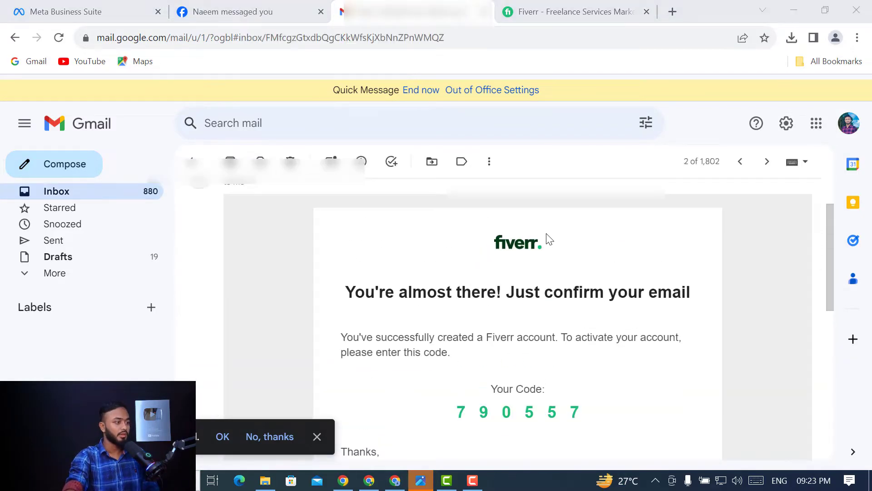
left_click_drag(456, 415, 591, 415)
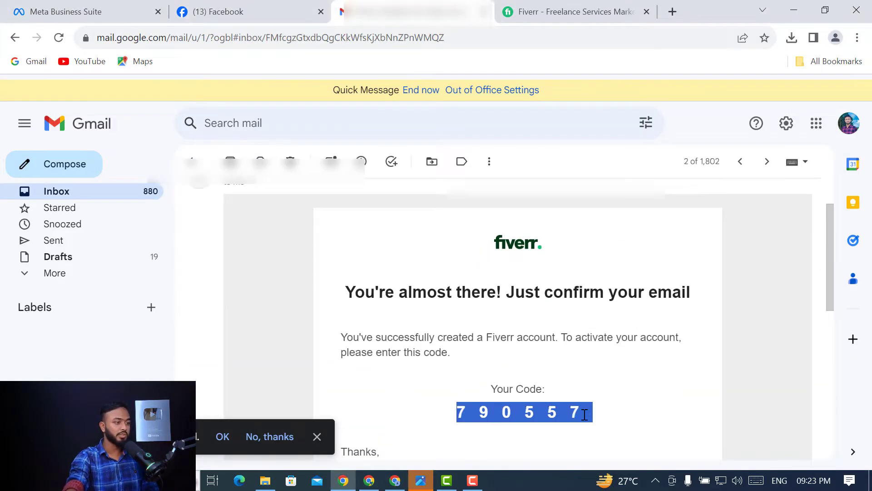
right_click(568, 416)
left_click(598, 328)
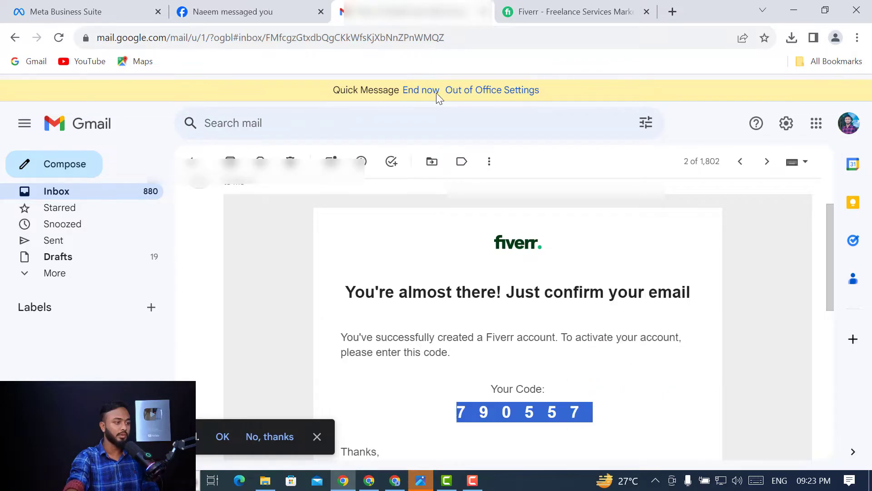
left_click(549, 12)
left_click(478, 252)
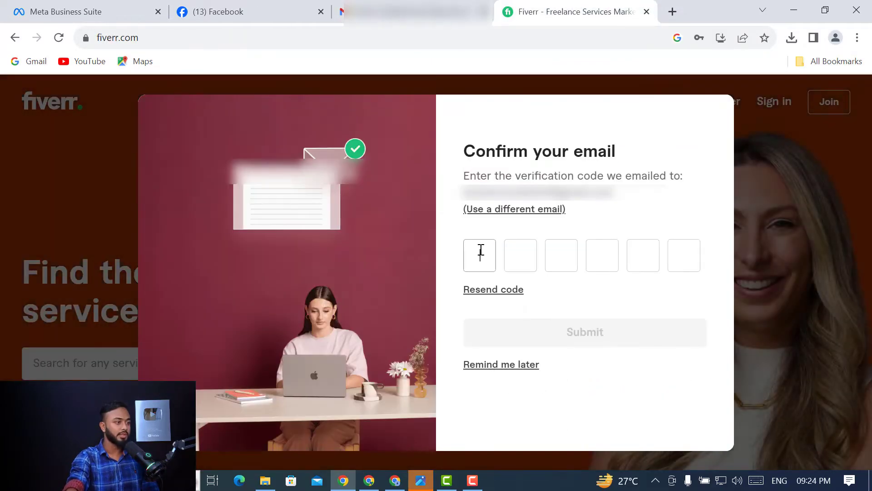
Paste the verification code to confirm the email and choose Selling freelance services
right_click(482, 251)
left_click(530, 344)
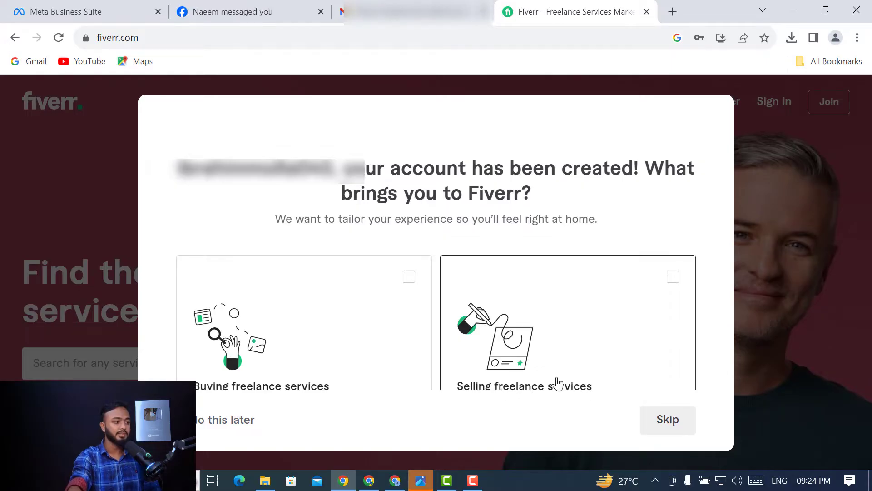
left_click(549, 347)
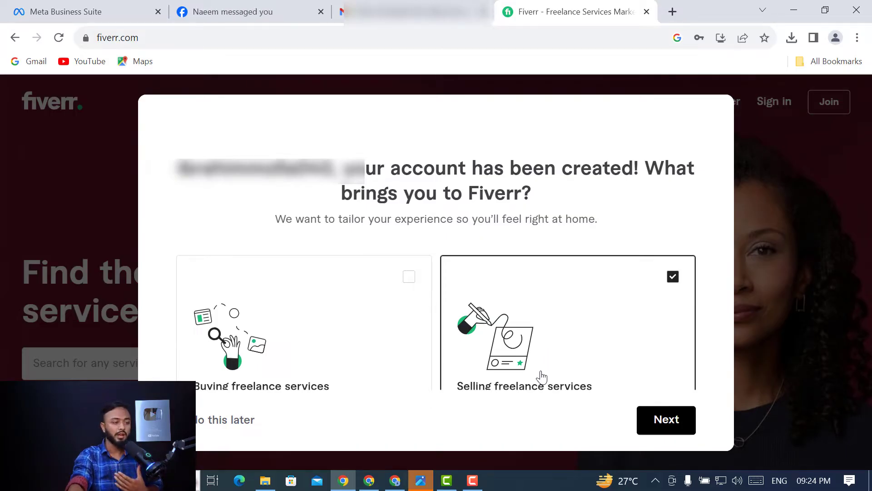
left_click(663, 422)
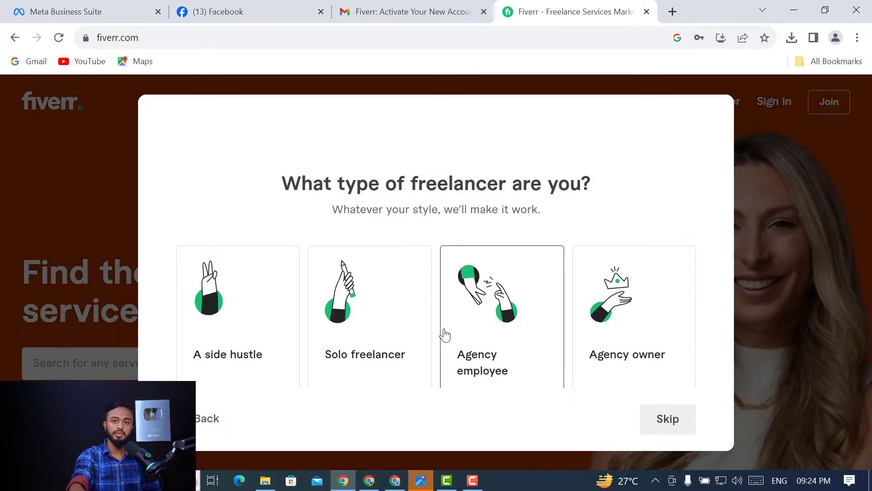
Answer Solo freelancer and I'm just getting started, then finish the onboarding questions
left_click(378, 362)
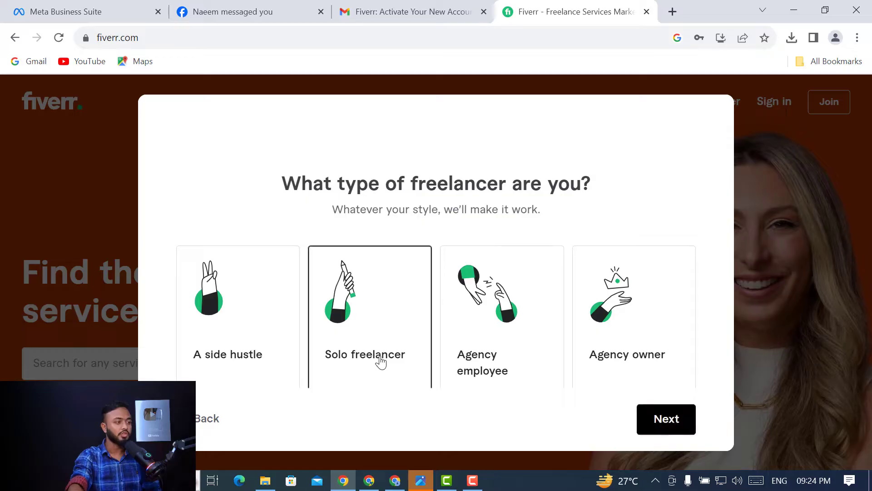
left_click(676, 425)
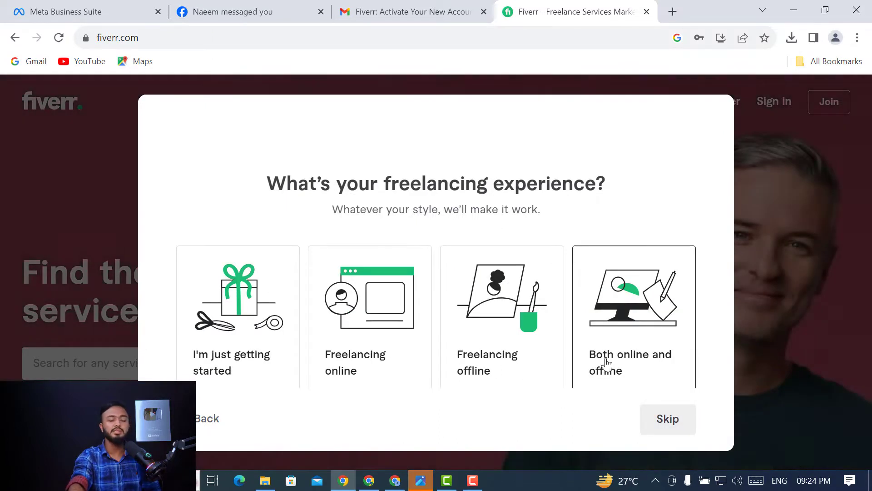
left_click(243, 369)
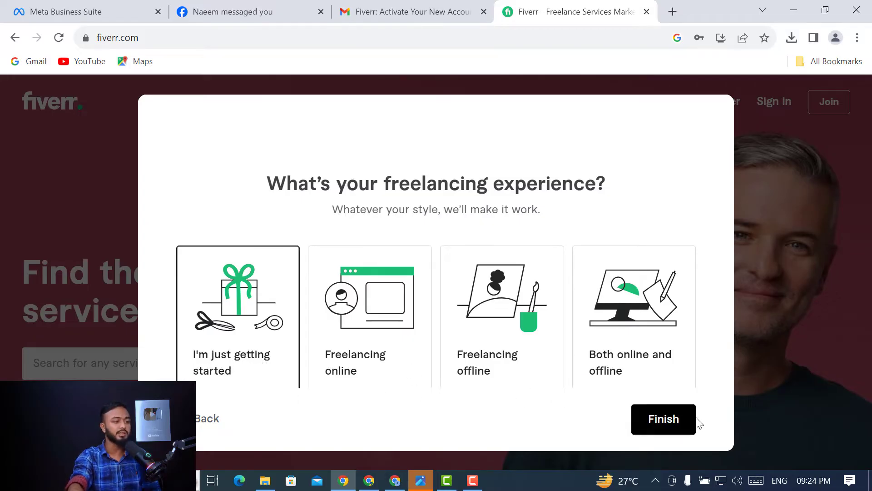
left_click(673, 421)
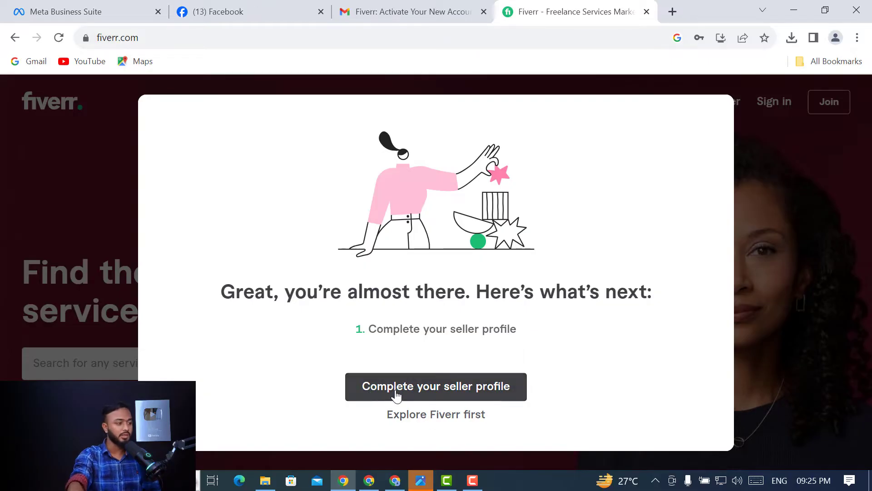
Move past the selling breakdown, successful-profile and steer-clear tips to Personal Info
left_click(462, 393)
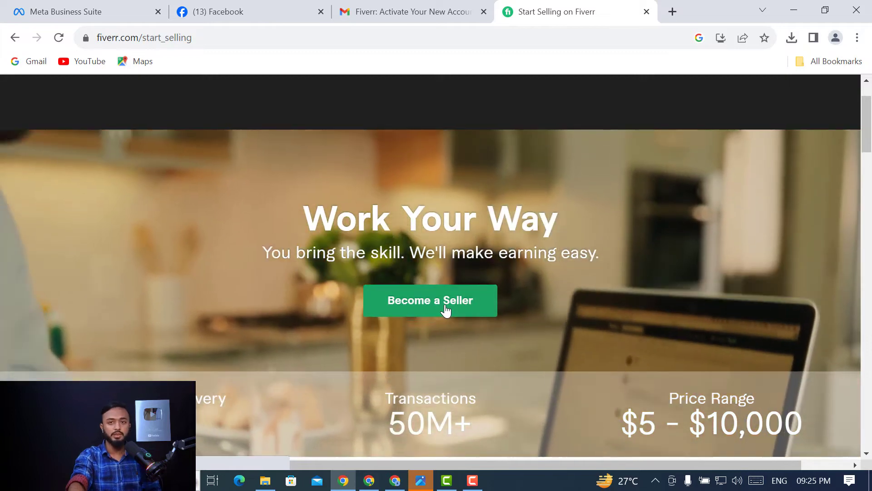
left_click(445, 306)
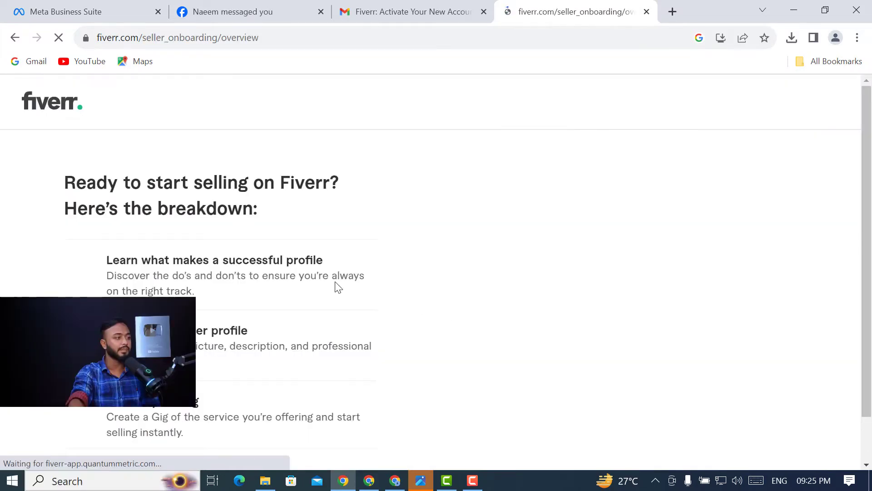
scroll(339, 287, "down", 1)
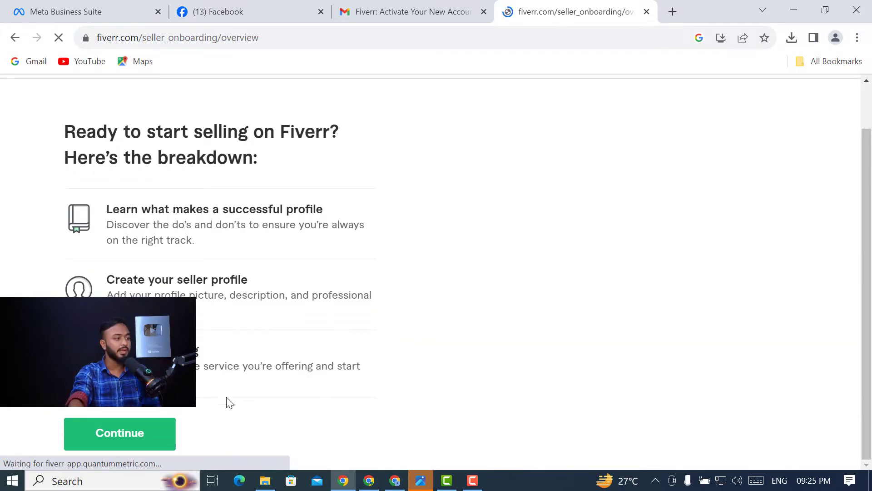
left_click(117, 444)
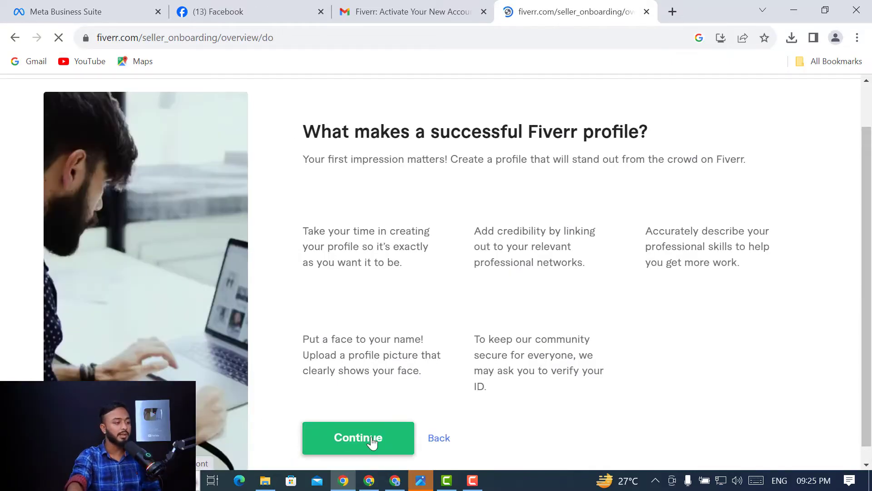
left_click(372, 441)
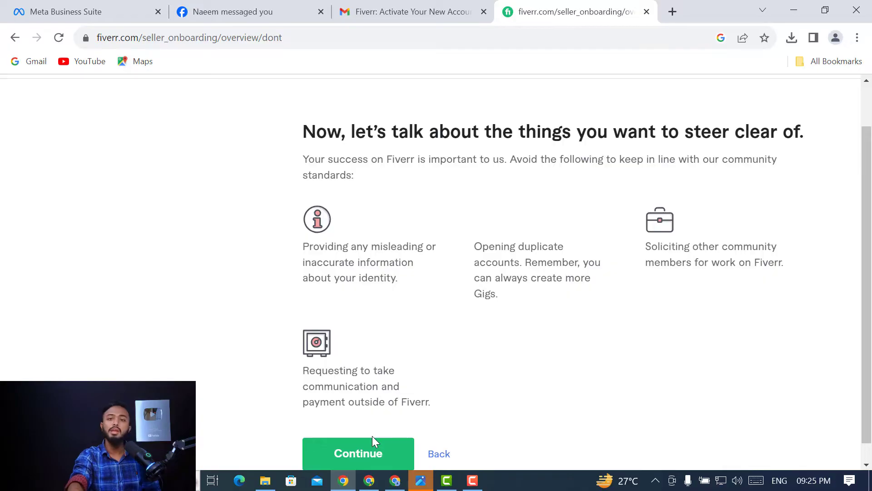
left_click(372, 437)
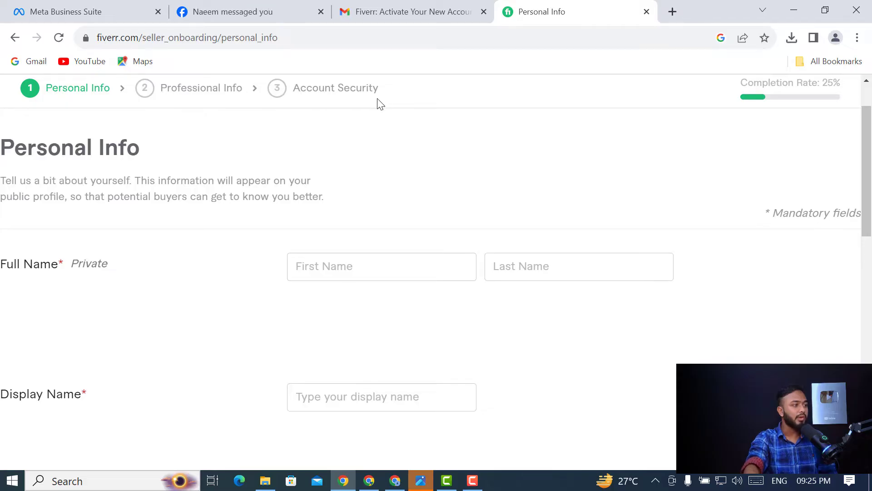
Point out the 25% completion rate and the Full Name requirement on the form
left_click_drag(740, 87, 847, 90)
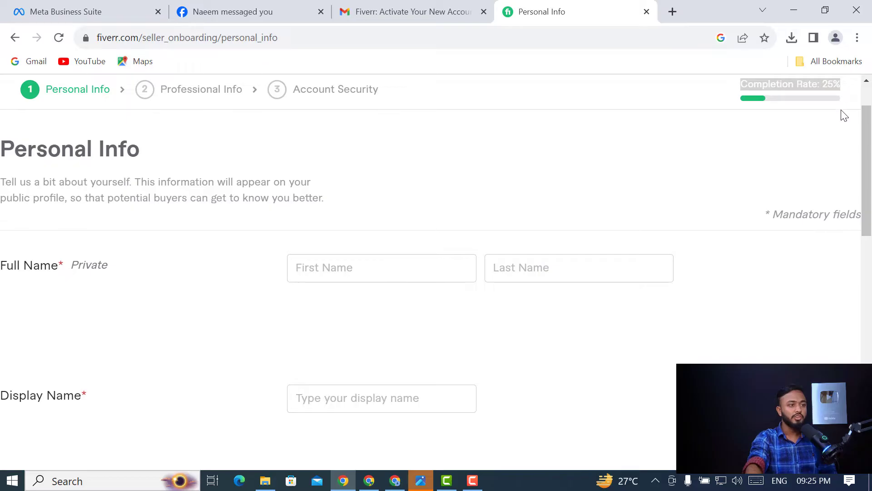
left_click(834, 126)
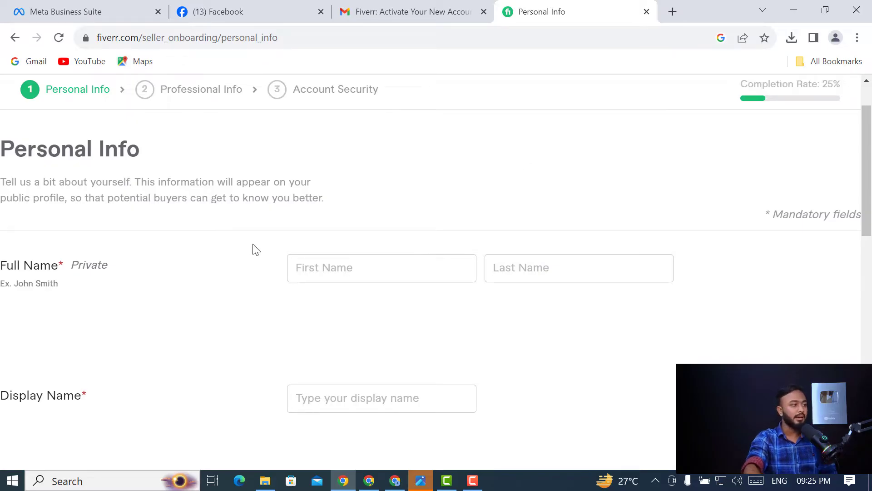
scroll(264, 249, "down", 1)
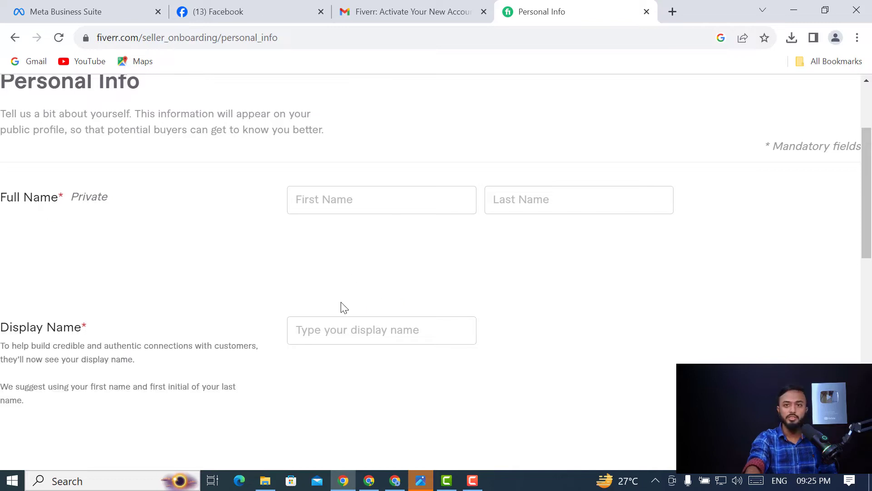
scroll(368, 289, "up", 2)
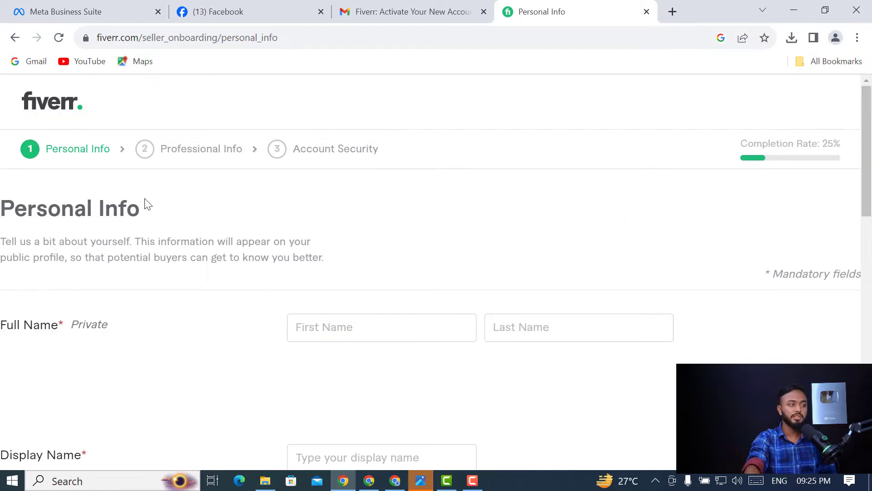
scroll(231, 256, "down", 1)
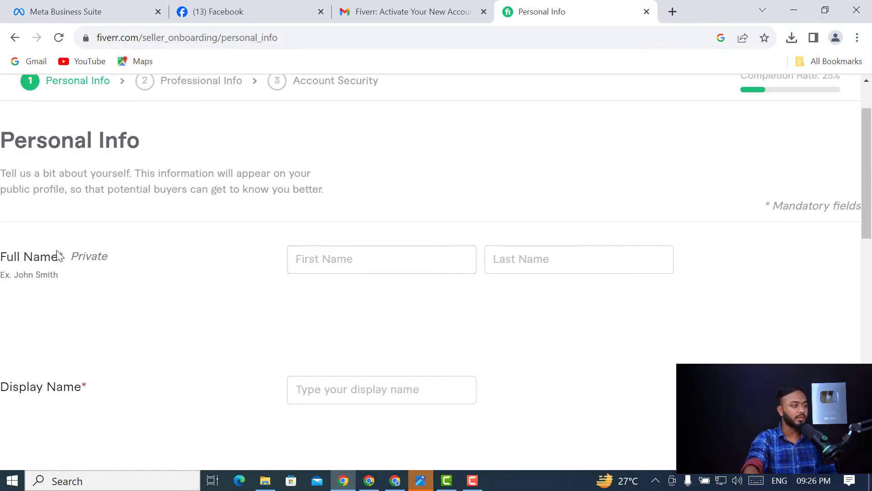
scroll(49, 245, "down", 1)
left_click_drag(4, 191, 74, 217)
left_click(75, 217)
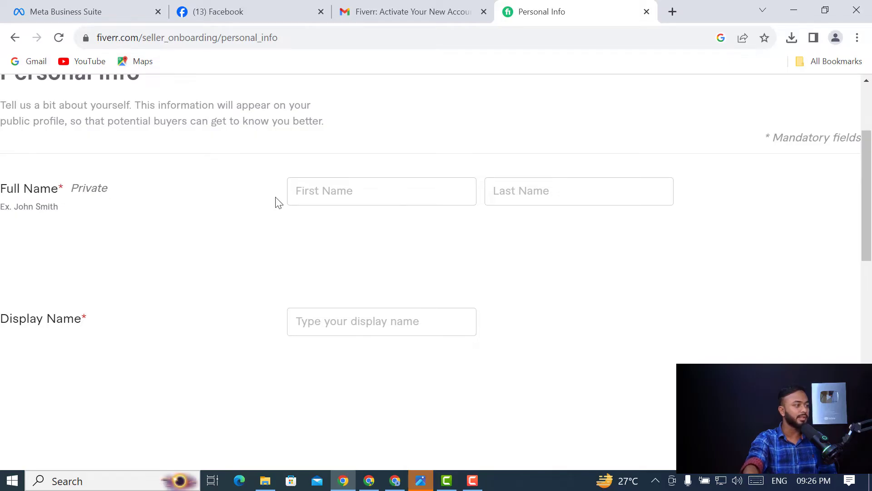
Enter the seller's first and last name and replace the display-name initial with the full last name
left_click(348, 193)
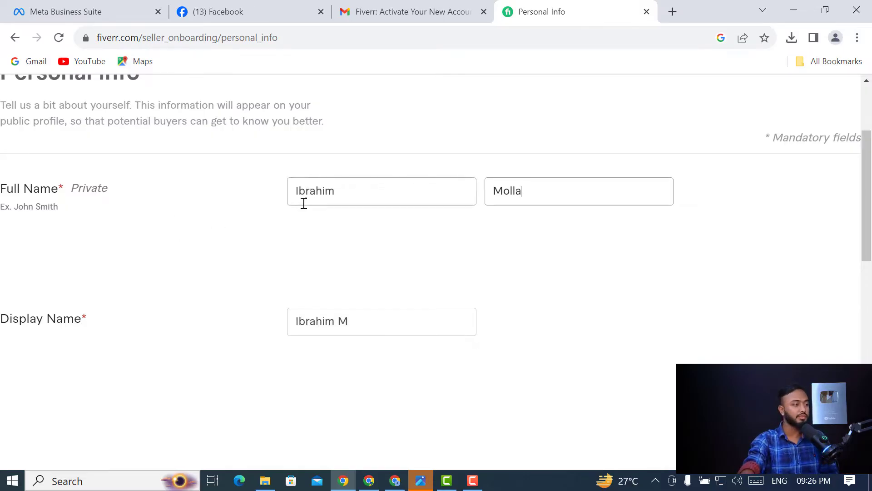
left_click_drag(296, 199, 347, 196)
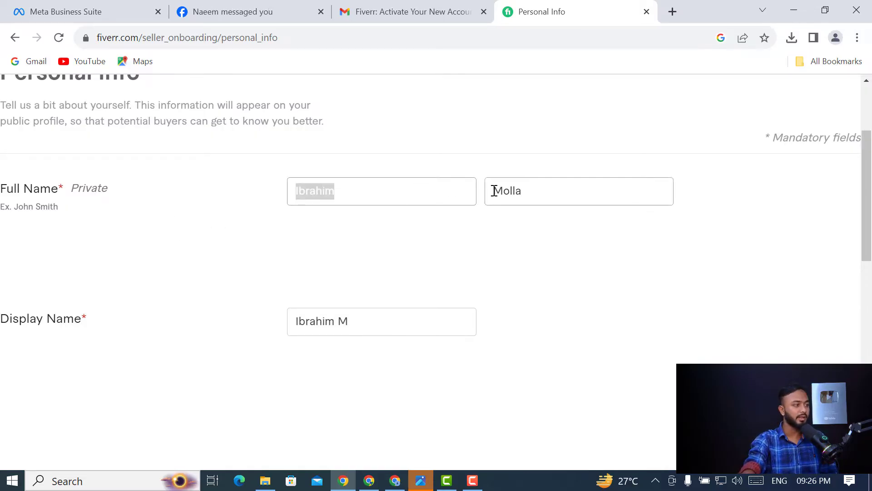
left_click_drag(495, 191, 543, 188)
left_click(432, 253)
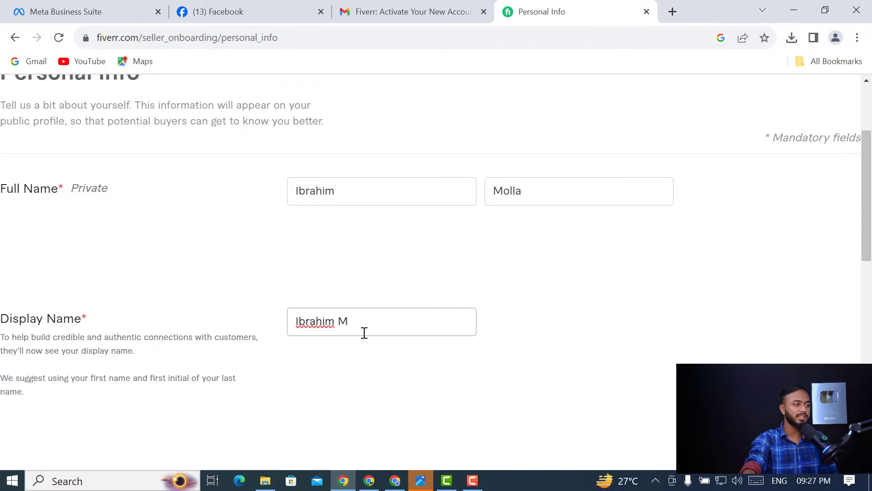
key("BackSpace")
key("BackSpace")
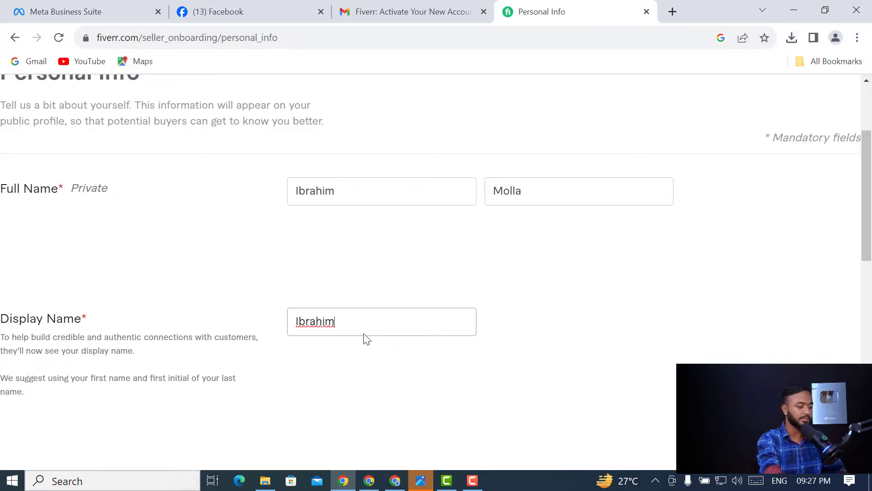
type("Molla")
scroll(346, 318, "down", 3)
scroll(273, 300, "up", 2)
scroll(181, 309, "down", 3)
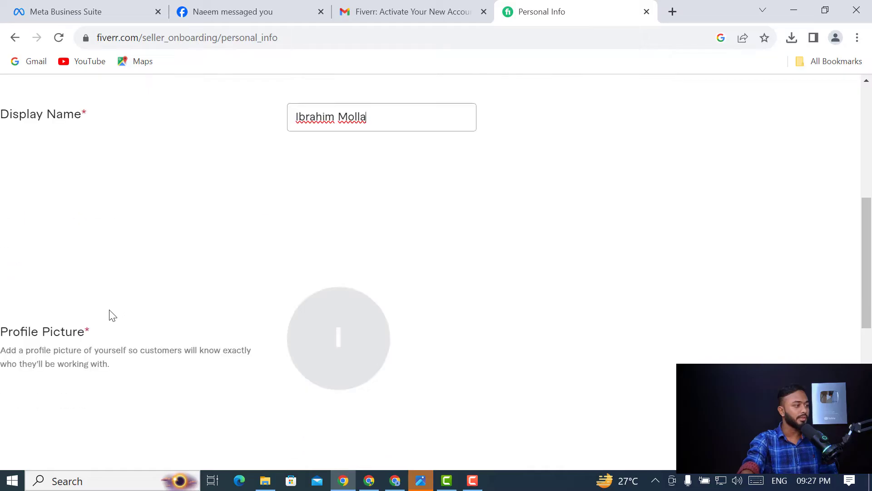
scroll(63, 276, "down", 2)
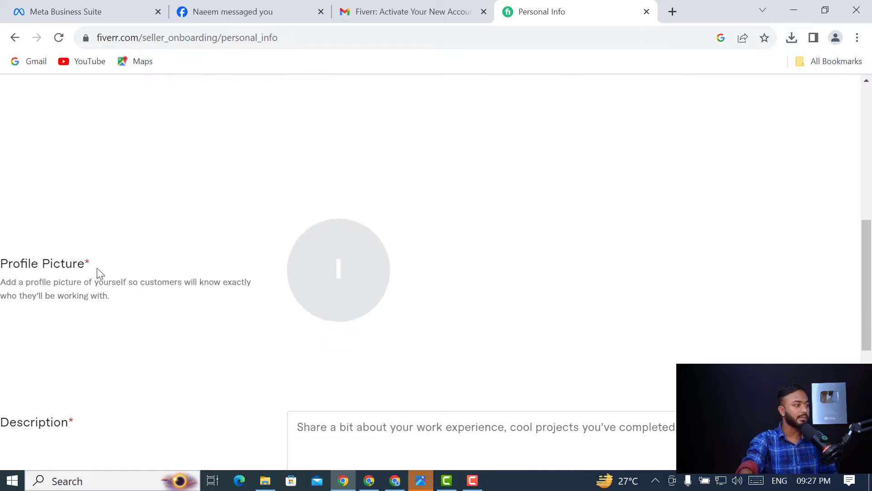
left_click_drag(3, 263, 84, 265)
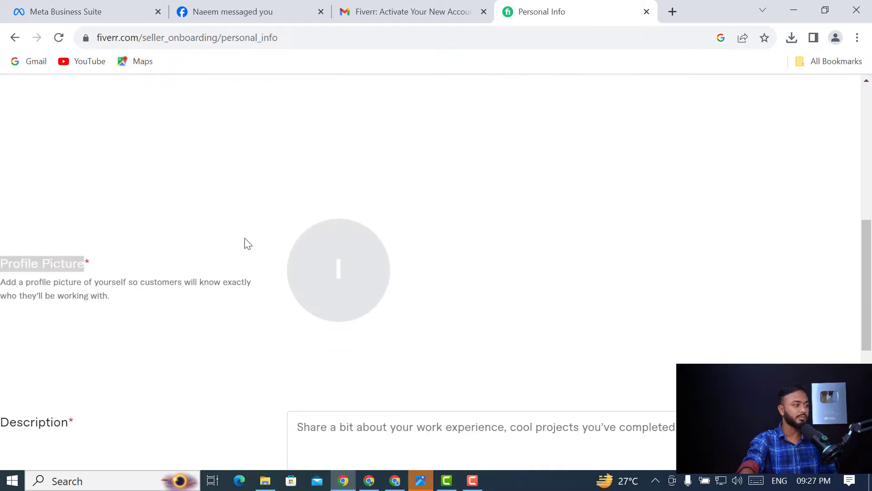
left_click(342, 285)
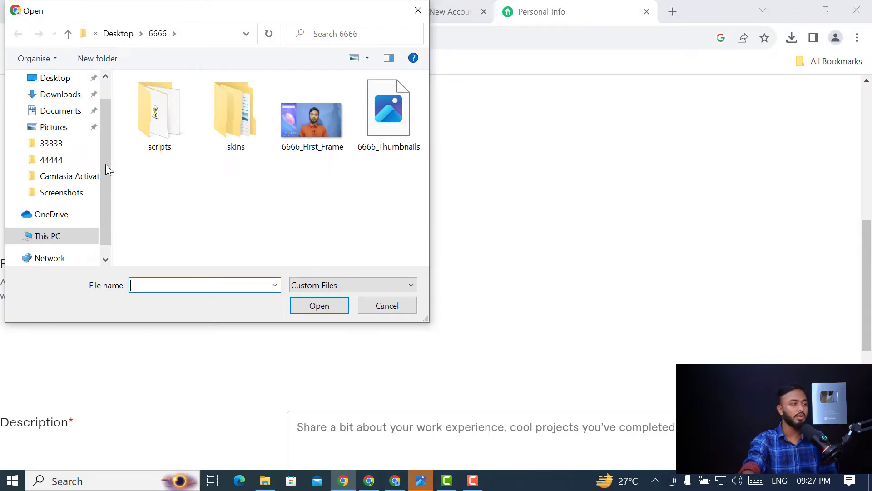
left_click(69, 94)
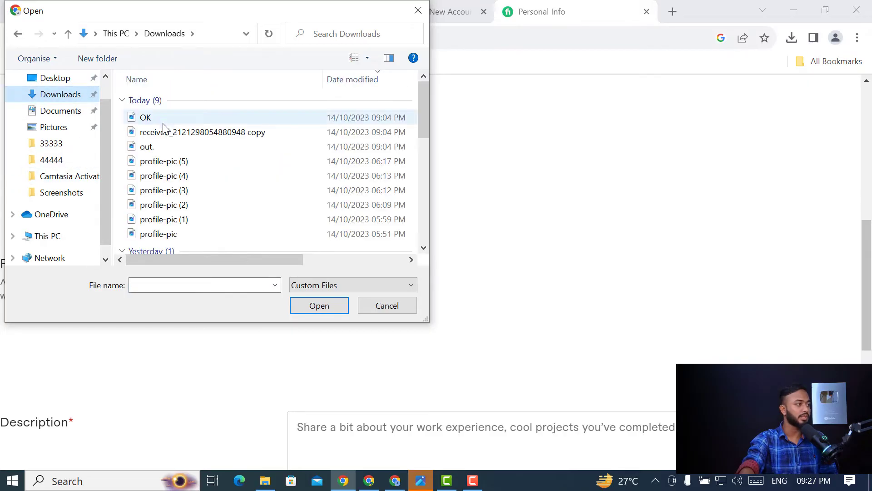
scroll(172, 185, "down", 2)
scroll(177, 177, "up", 1)
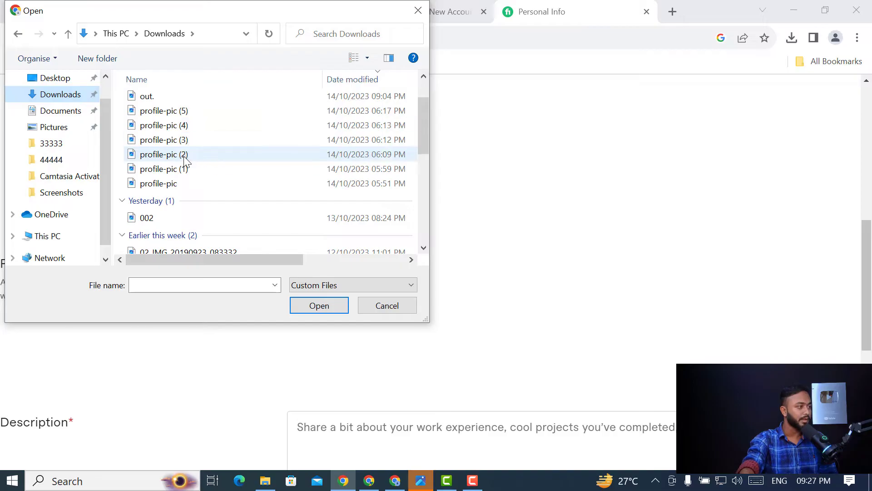
left_click(184, 183)
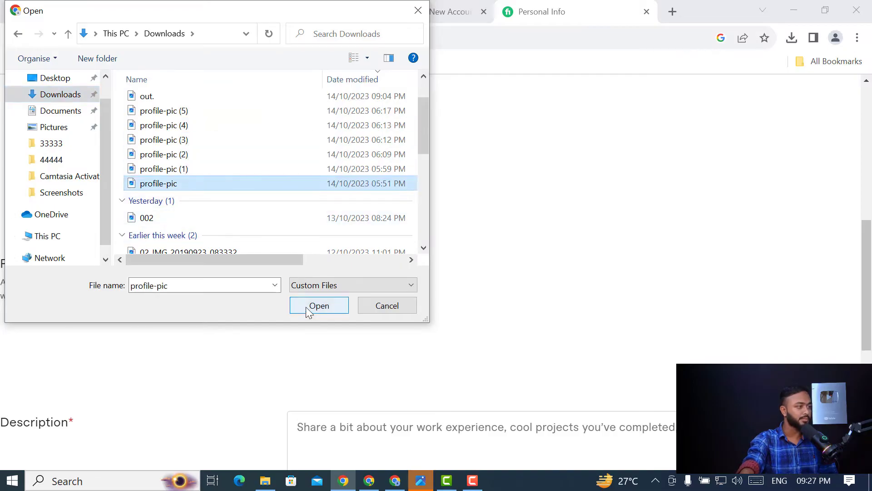
left_click(418, 11)
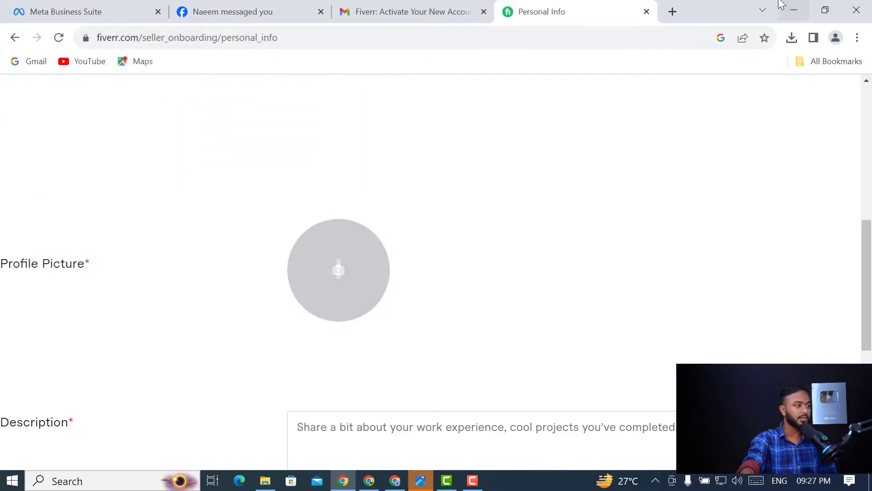
left_click(793, 10)
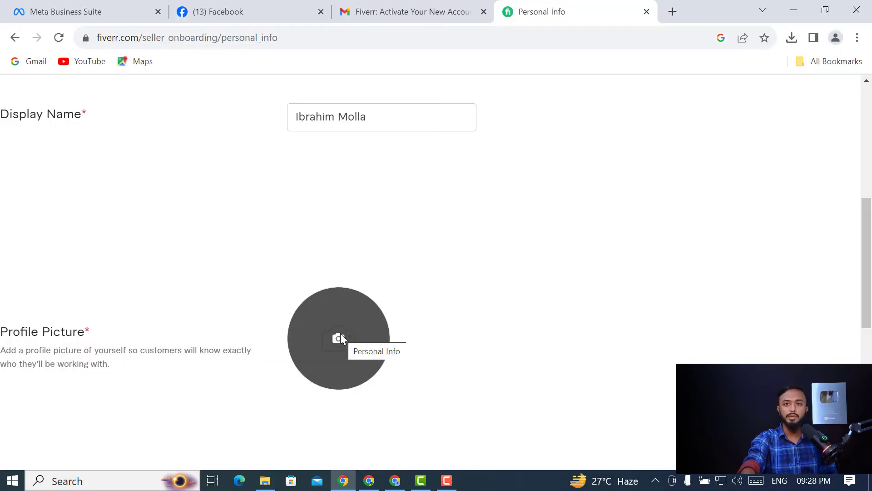
Upload the Desktop image profile-pic as the seller's profile picture
left_click(340, 339)
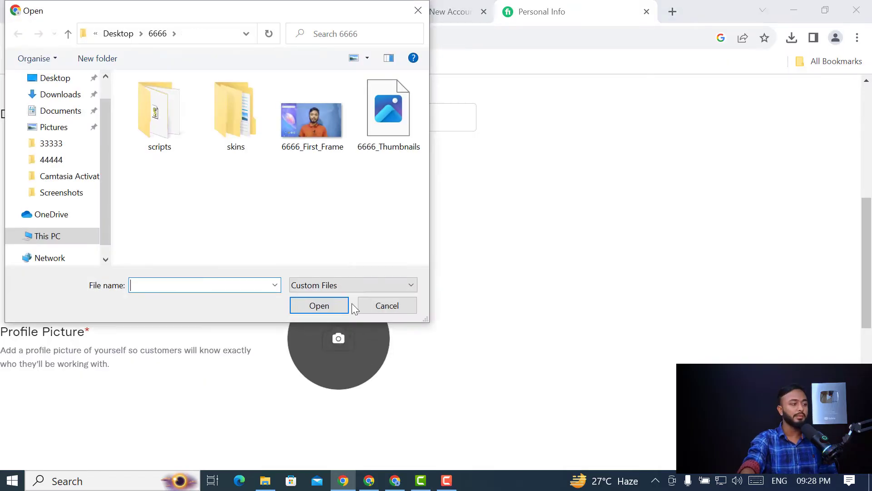
left_click(55, 80)
scroll(177, 191, "down", 2)
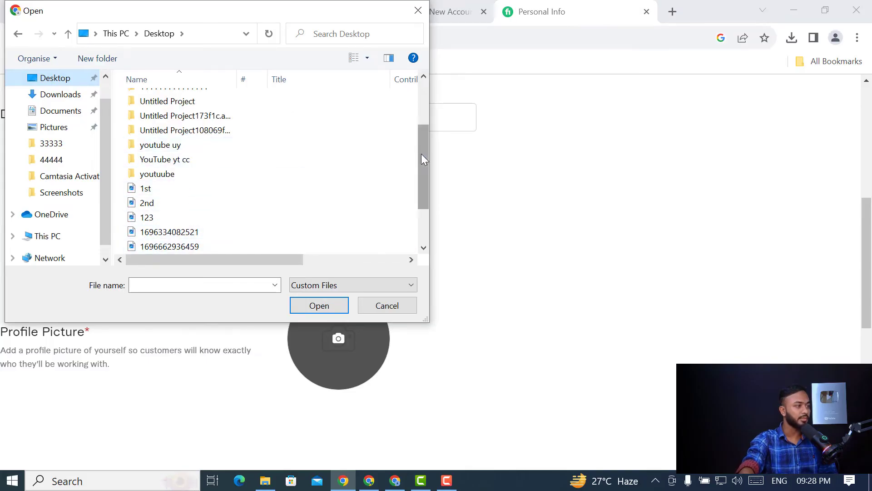
left_click_drag(421, 154, 427, 187)
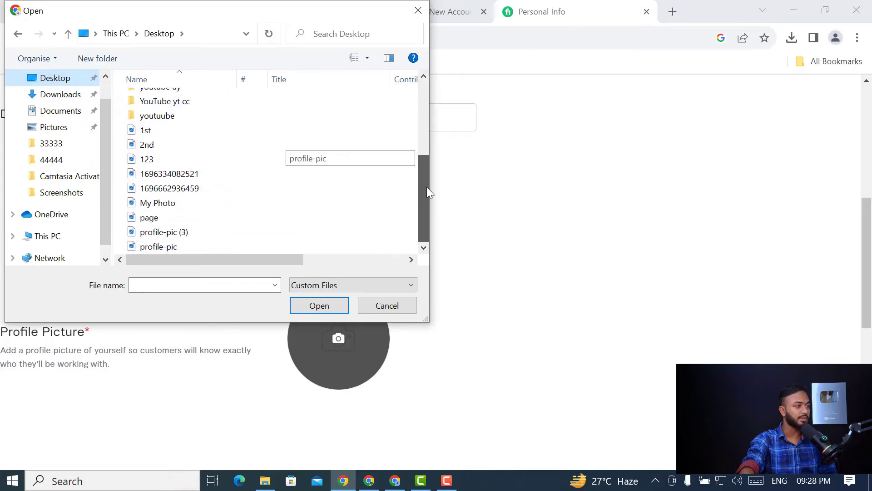
left_click(157, 248)
left_click(318, 305)
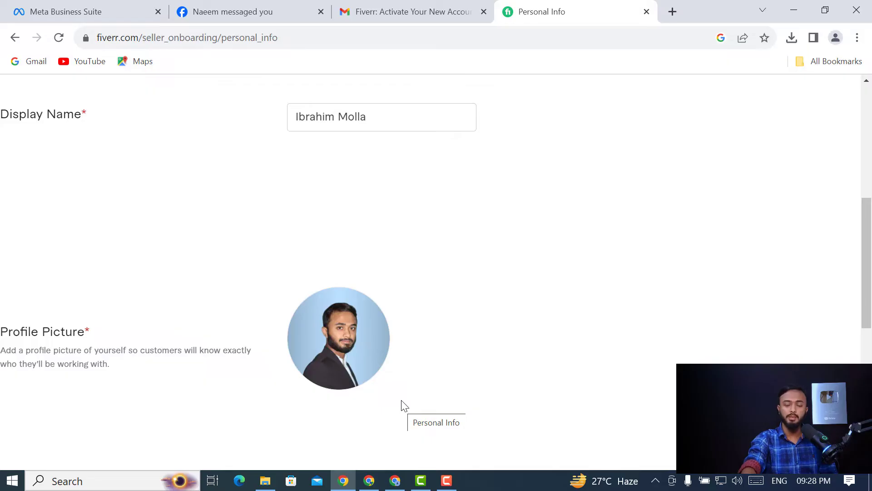
scroll(402, 402, "down", 5)
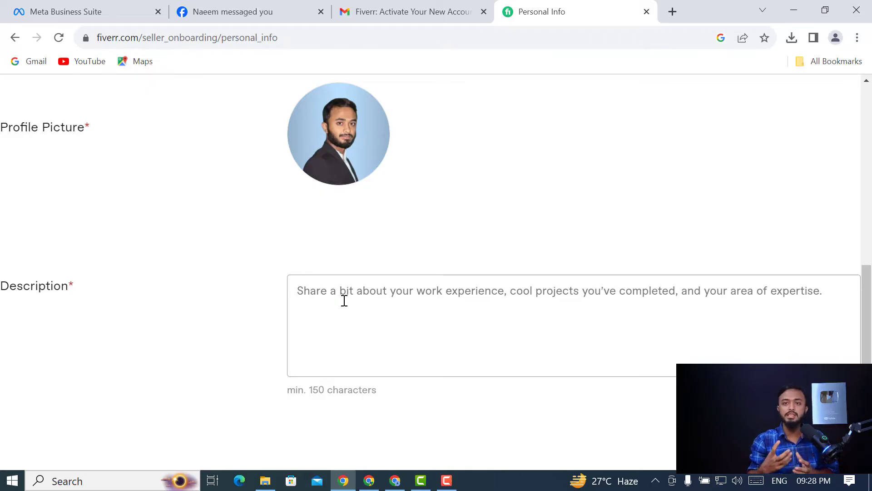
Copy the self-introduction message from the Facebook Messenger chat and return to Fiverr
left_click(197, 11)
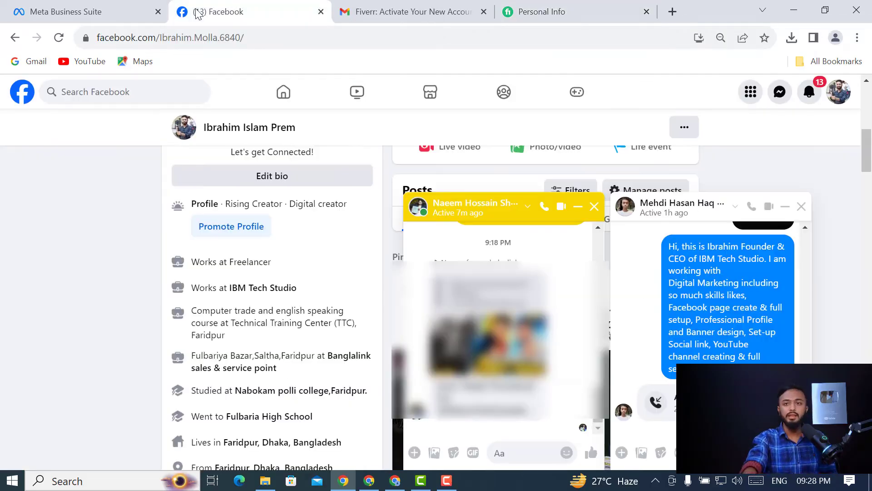
left_click(672, 250)
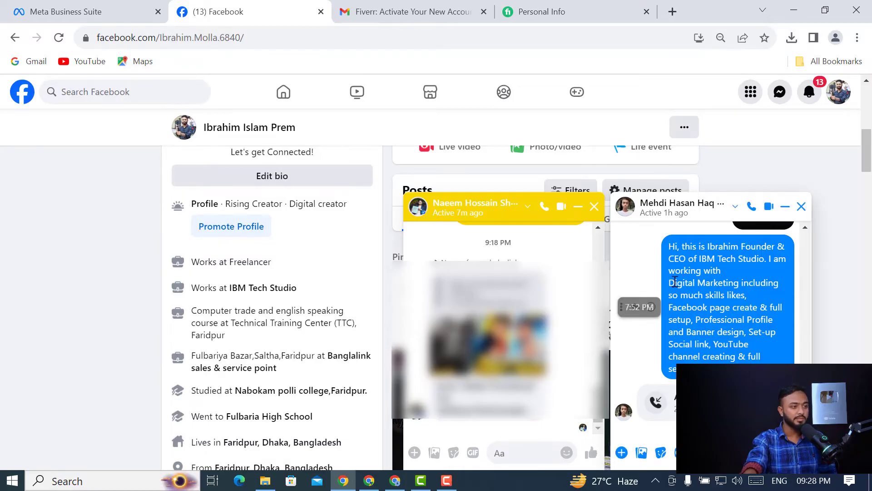
left_click_drag(671, 250, 681, 372)
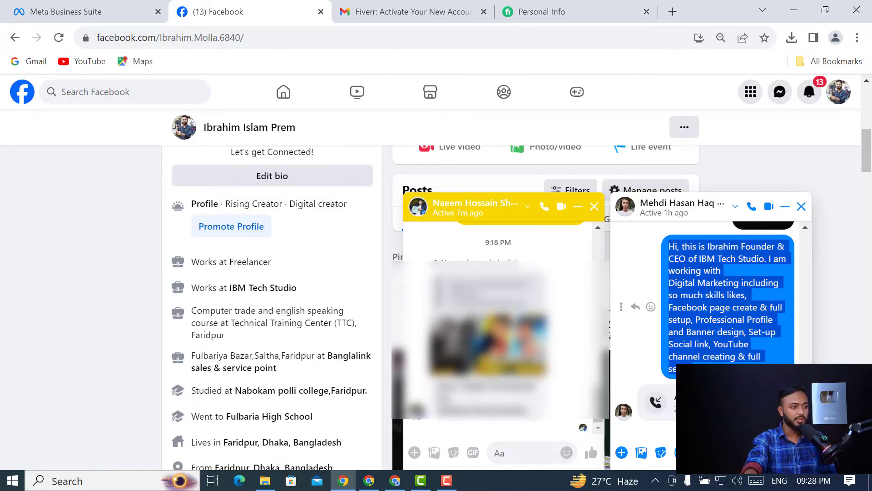
right_click(669, 367)
left_click(651, 372)
left_click(500, 12)
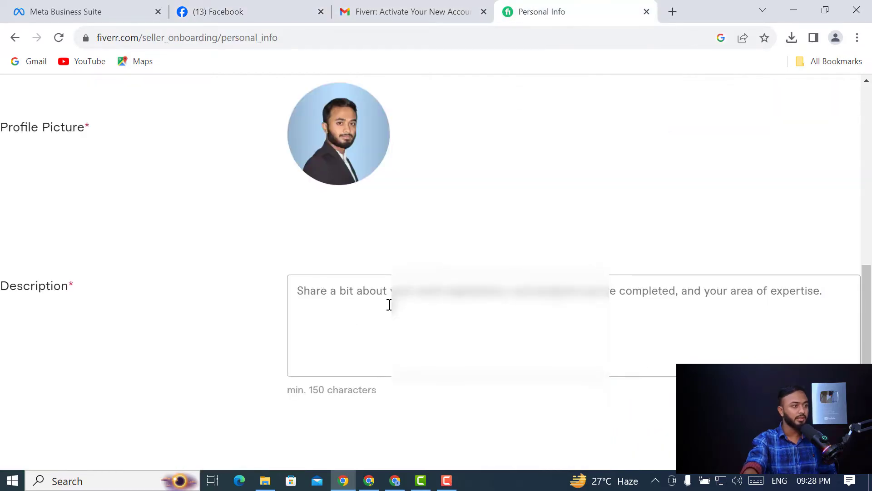
Paste the copied introduction into Description, reaching 255 / 600 characters
right_click(407, 302)
left_click(445, 208)
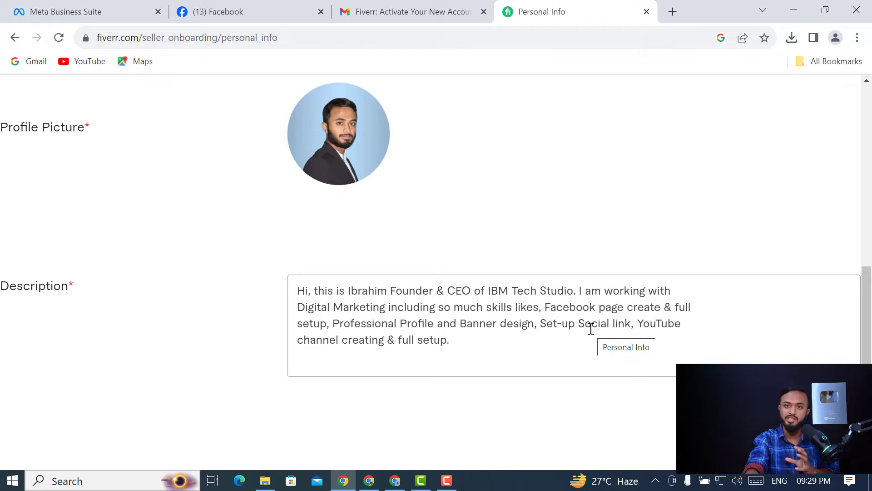
scroll(500, 380, "down", 4)
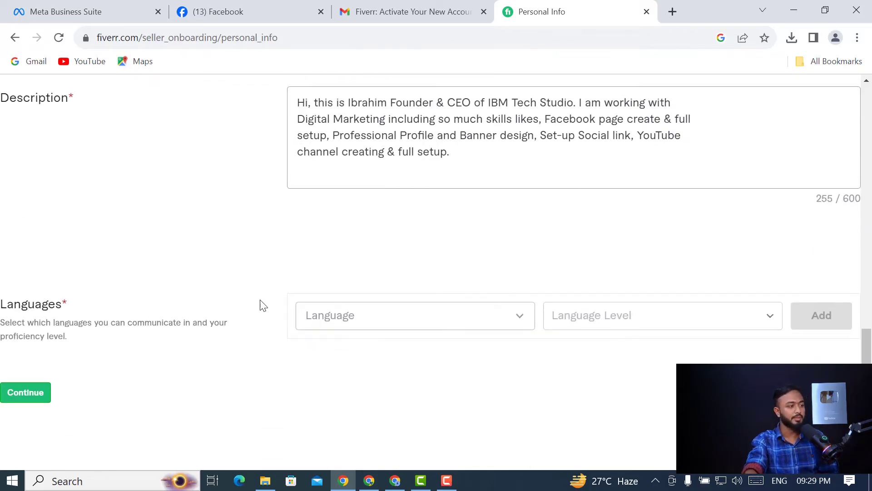
Add English at Conversational level to Languages, then start a new language entry
double_click(8, 309)
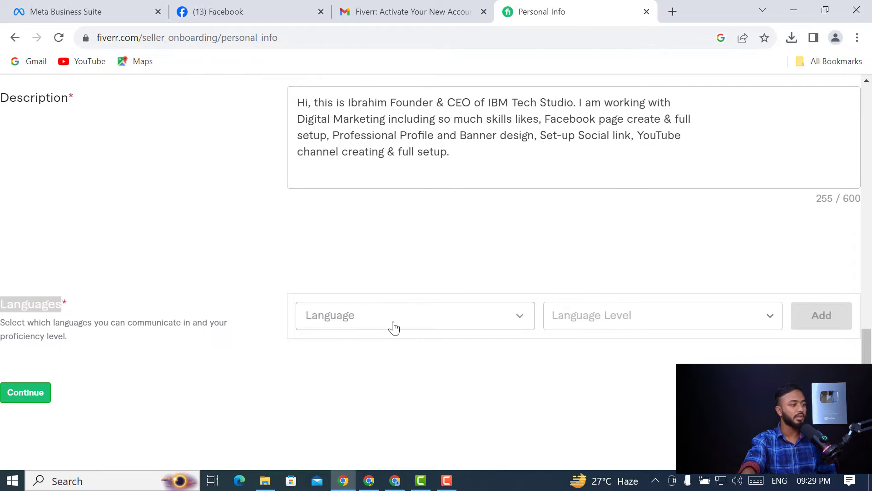
left_click(433, 315)
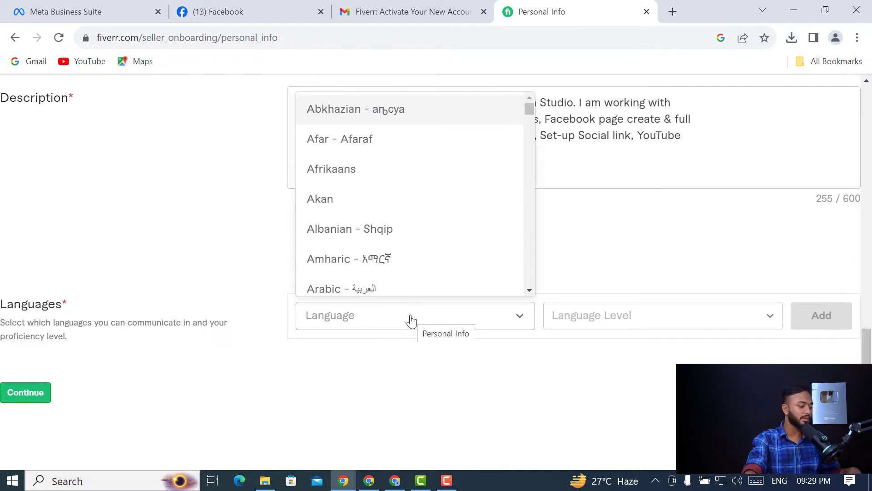
type("en")
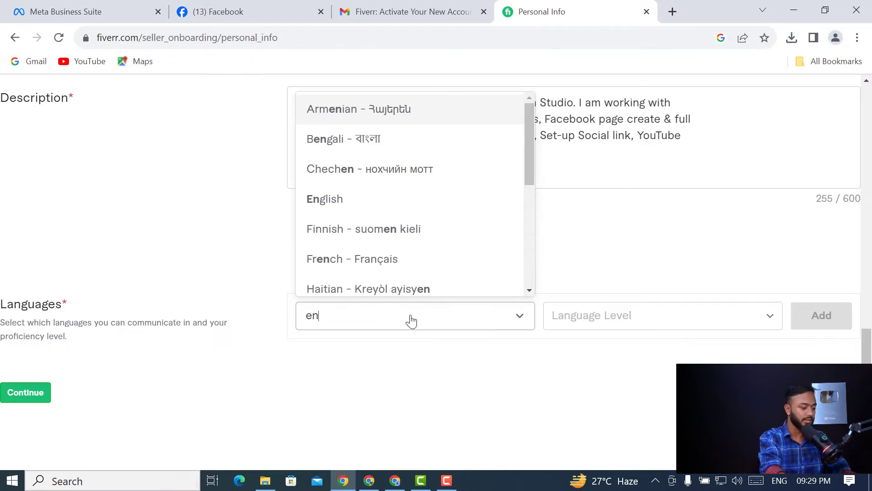
type("gli")
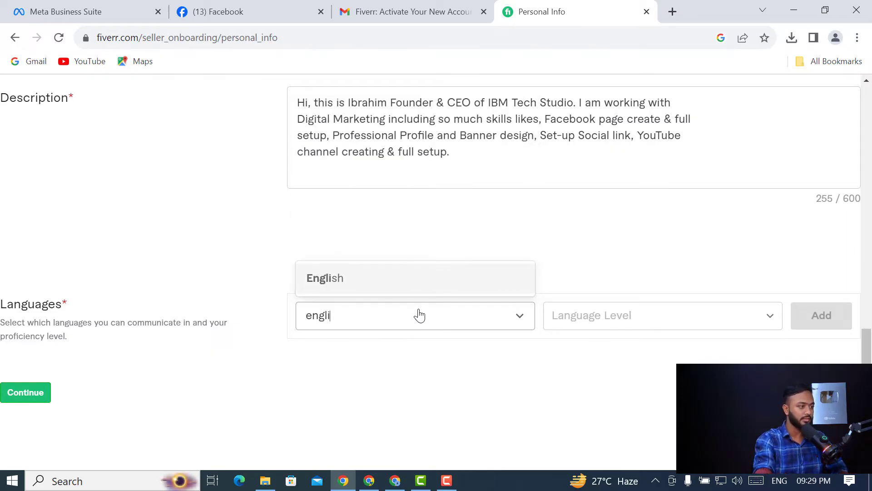
left_click(414, 287)
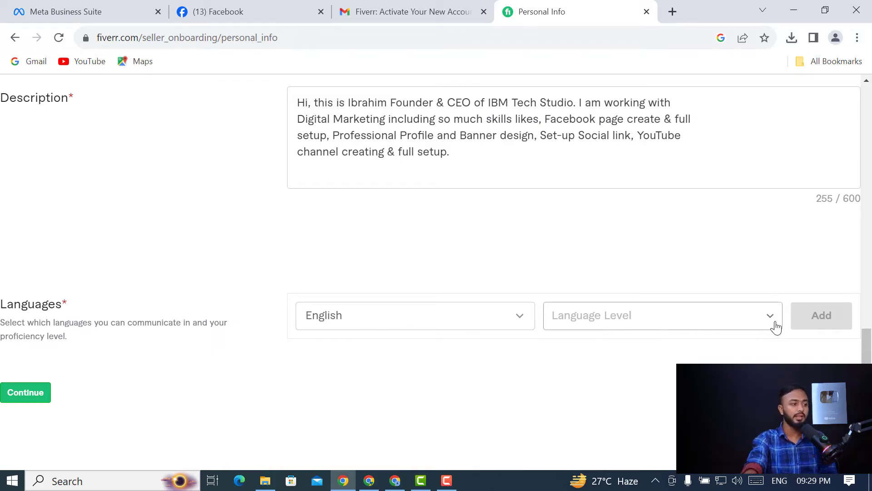
left_click(773, 323)
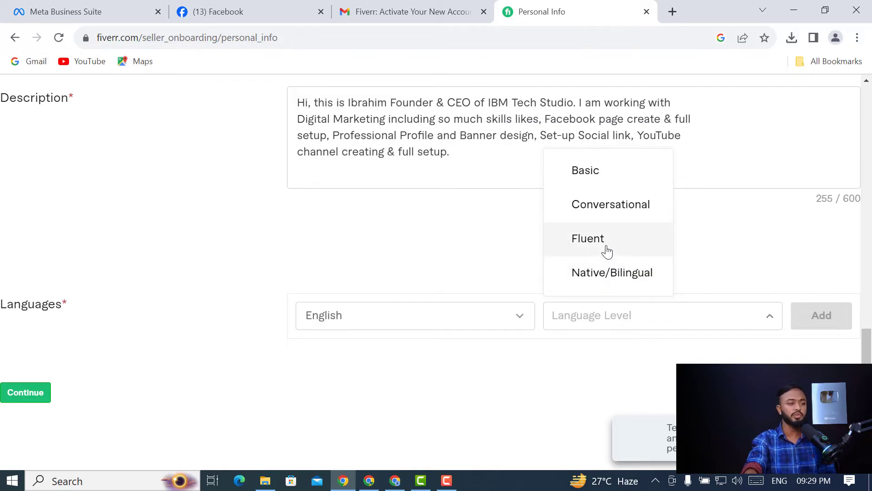
left_click(613, 215)
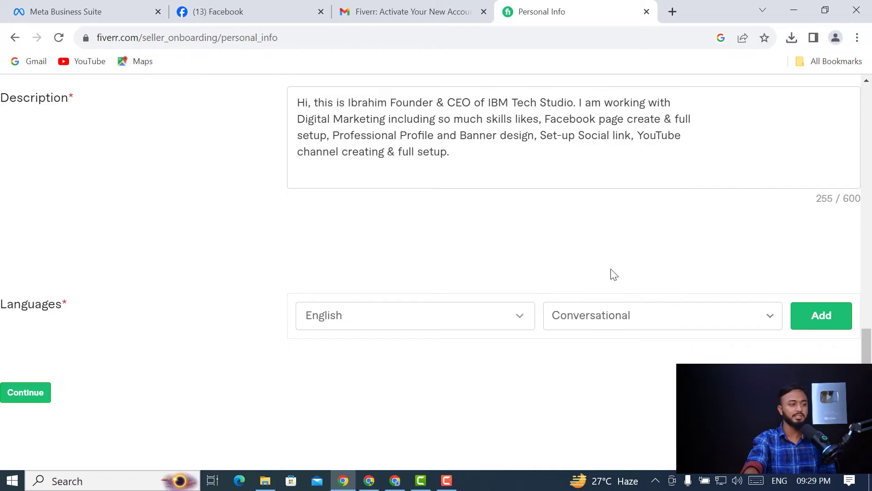
left_click(819, 323)
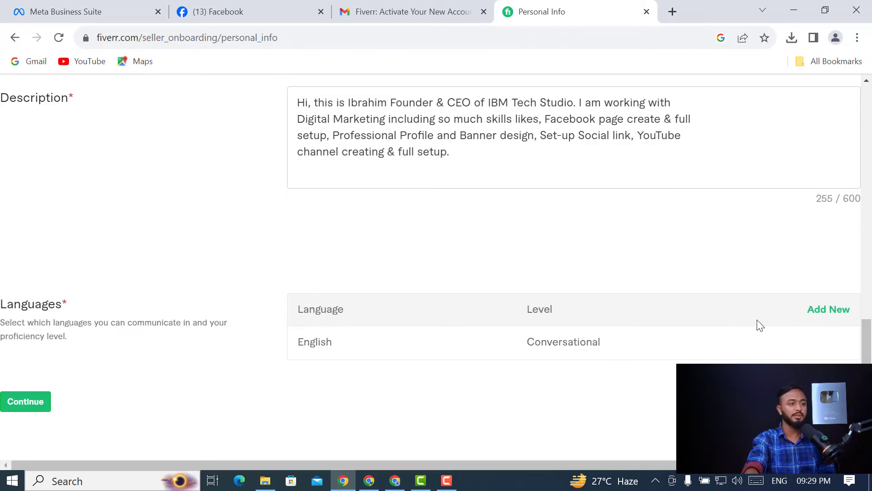
left_click(831, 310)
left_click(396, 326)
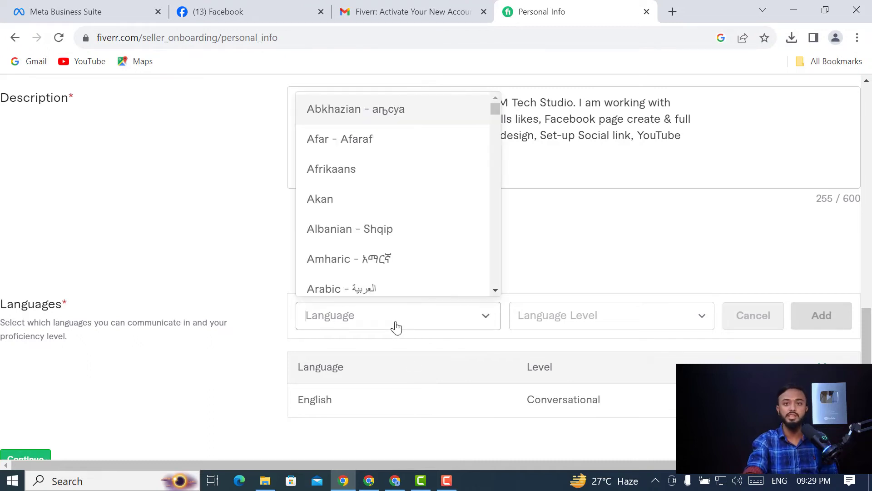
Pick Bengali from the language list for the second language entry
scroll(410, 220, "down", 10)
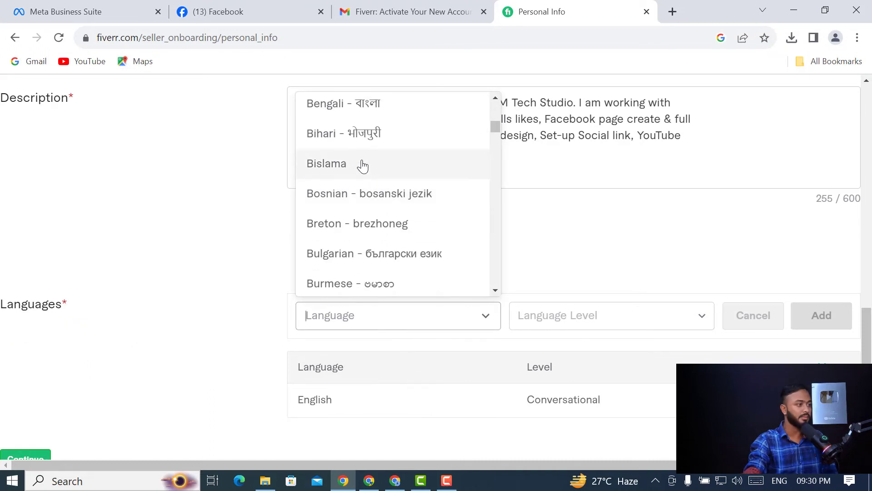
scroll(356, 189, "up", 2)
left_click(336, 179)
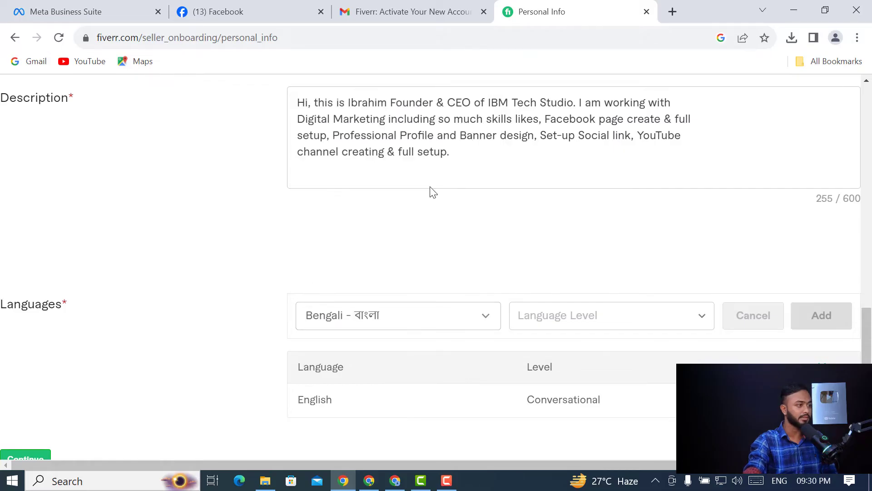
scroll(599, 418, "down", 2)
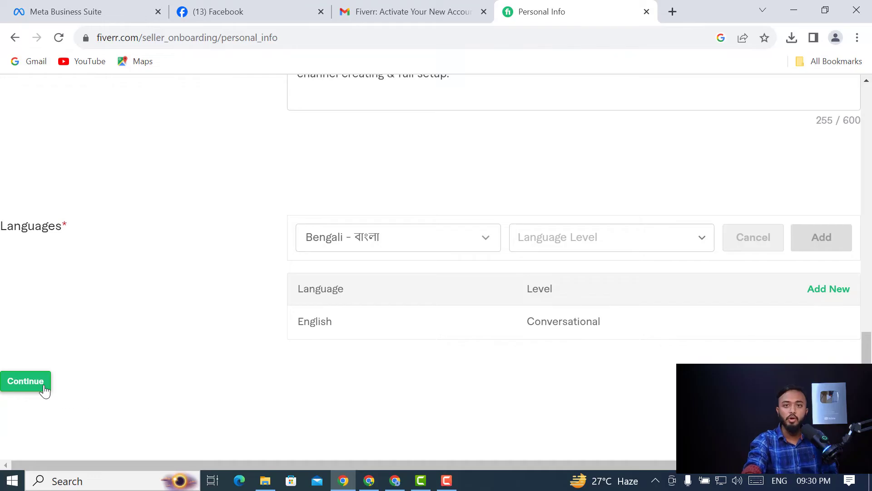
Submit the Personal Info form to reach the Professional Info step at 50%
left_click(26, 381)
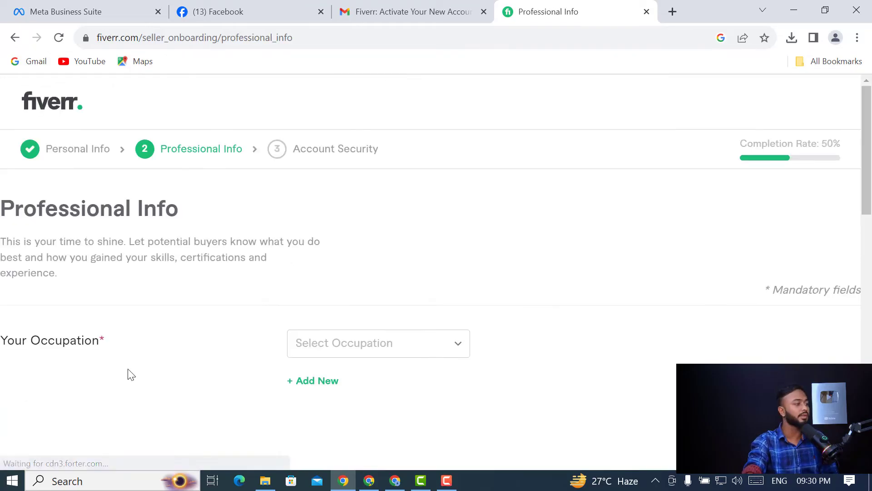
scroll(195, 313, "down", 3)
scroll(193, 304, "up", 3)
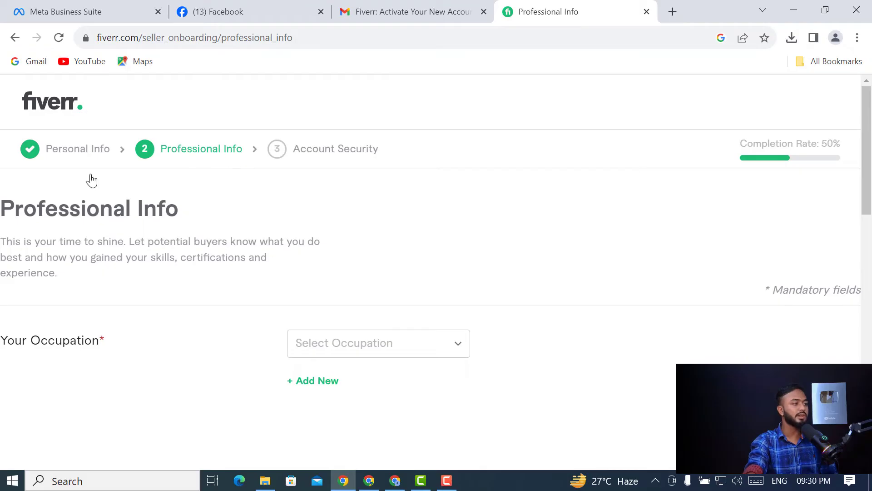
scroll(179, 303, "down", 2)
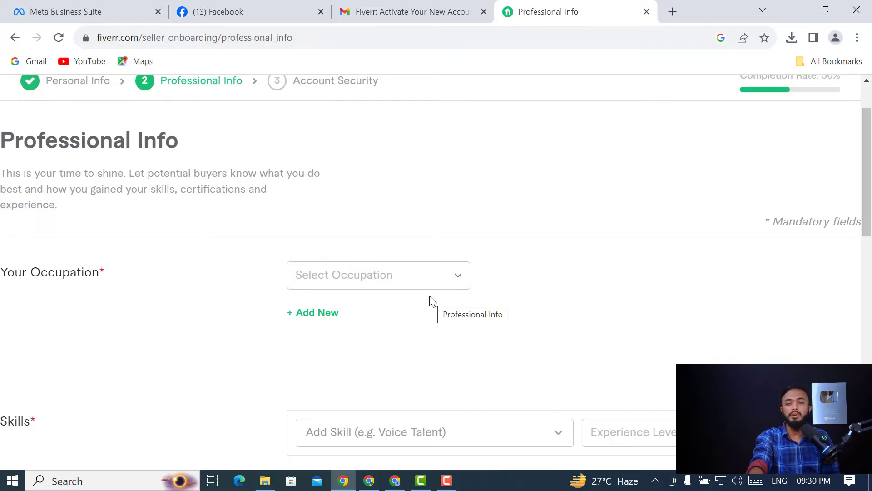
Set the occupation to Digital Marketing, from 2022 to 2023
left_click(386, 283)
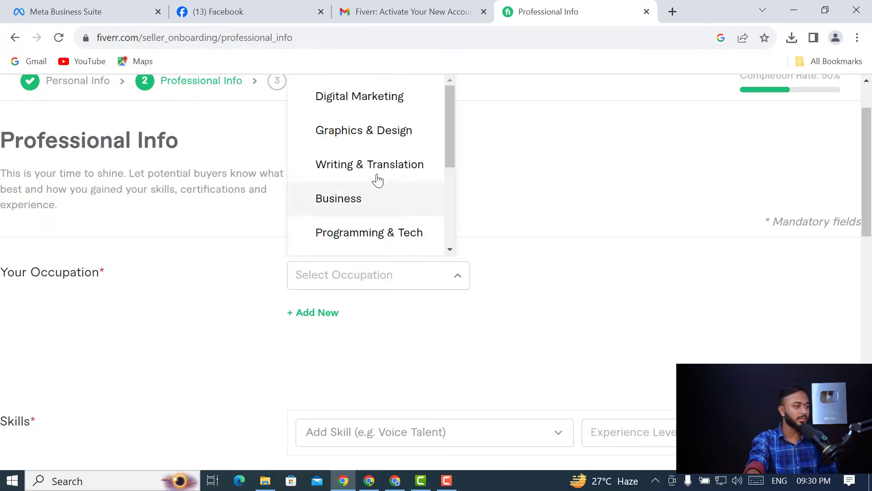
scroll(374, 181, "down", 2)
scroll(372, 196, "down", 2)
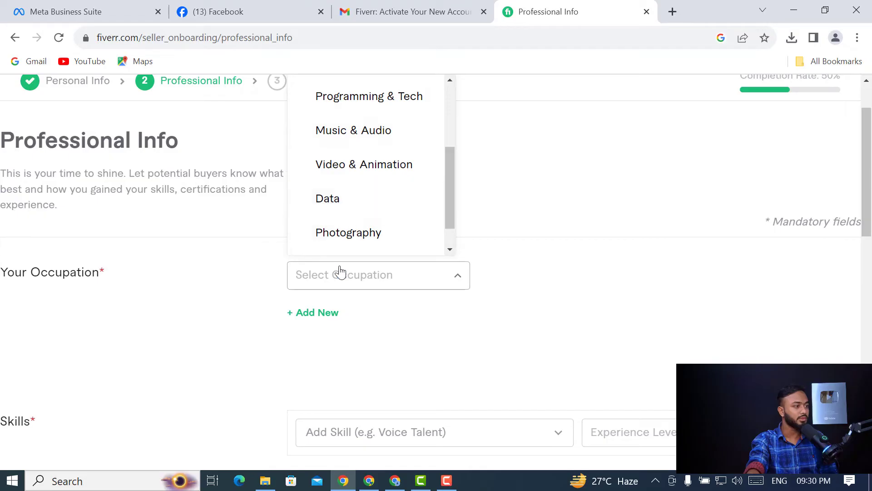
scroll(361, 233, "down", 1)
scroll(370, 222, "up", 6)
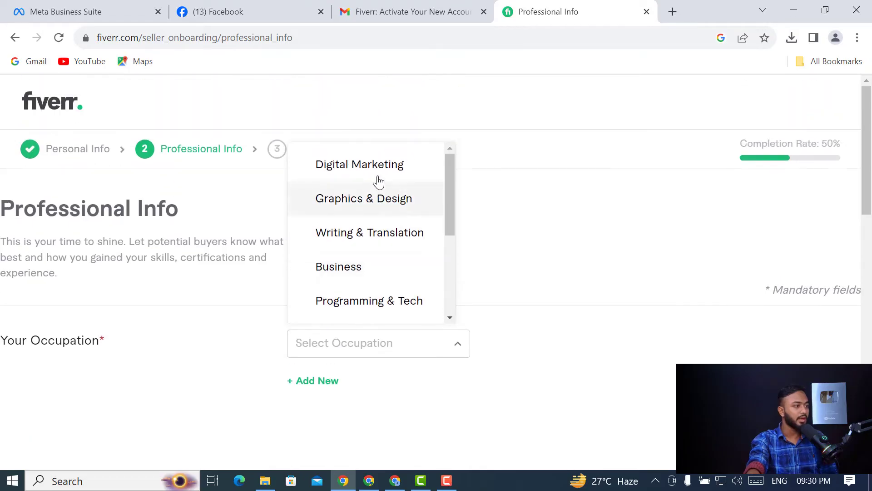
left_click(375, 172)
scroll(423, 370, "down", 1)
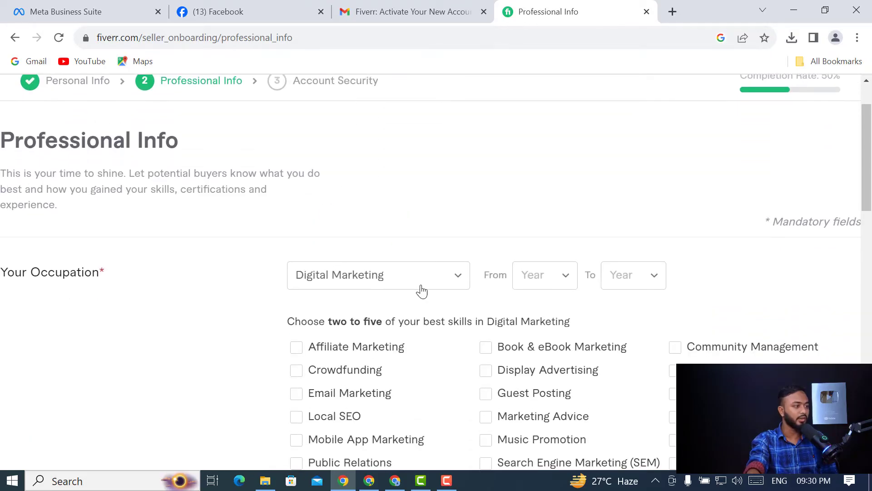
left_click(414, 285)
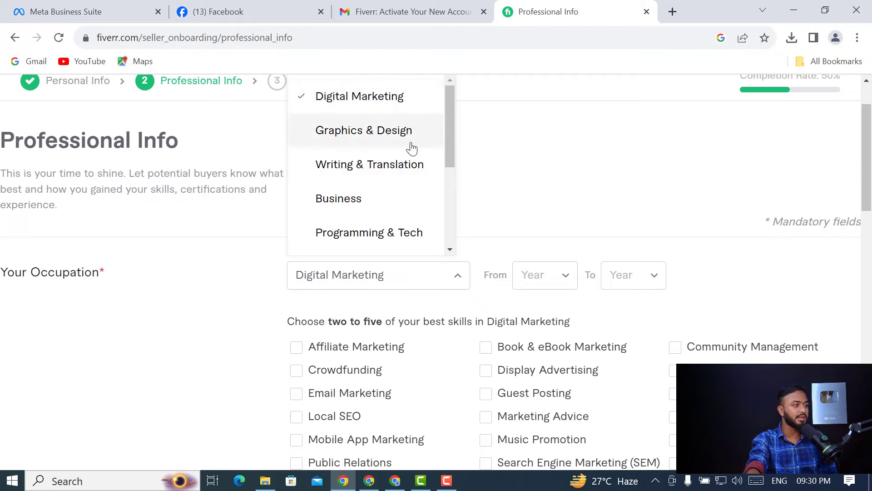
left_click(365, 109)
left_click(538, 278)
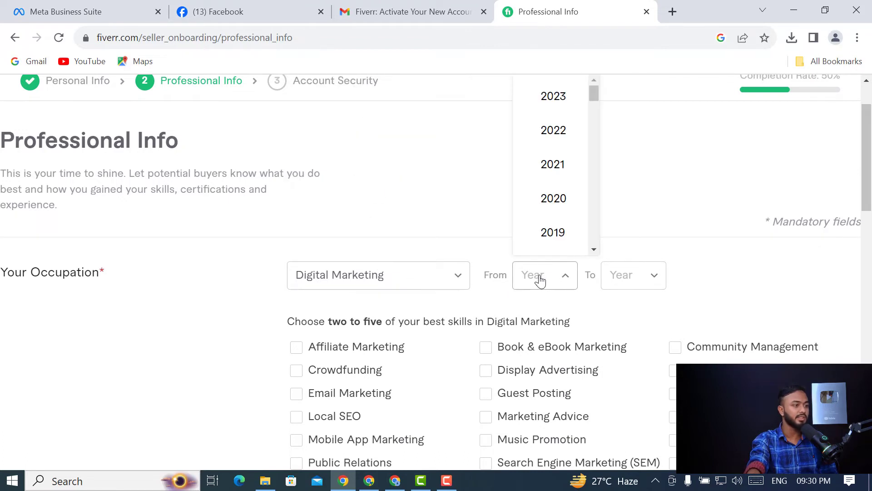
left_click(555, 137)
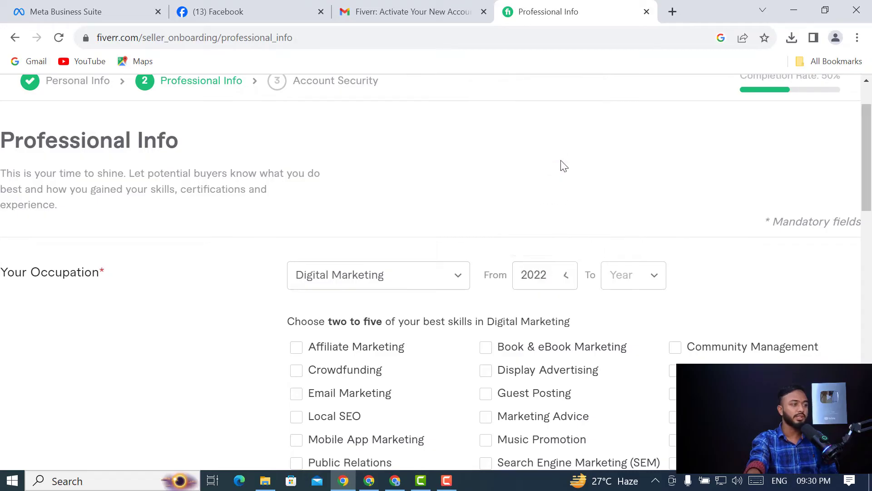
left_click(636, 277)
left_click(644, 315)
Tick Video Marketing and Social Media Advertising as Digital Marketing skills
scroll(449, 321, "down", 3)
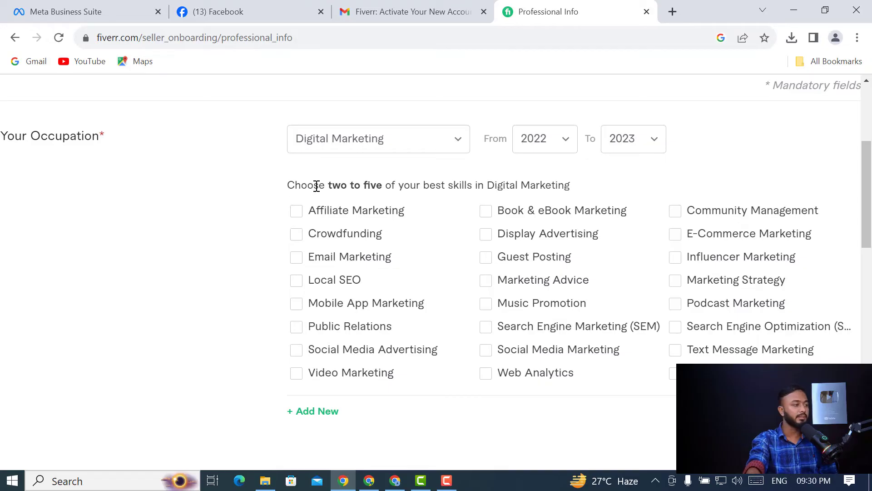
left_click_drag(288, 186, 587, 190)
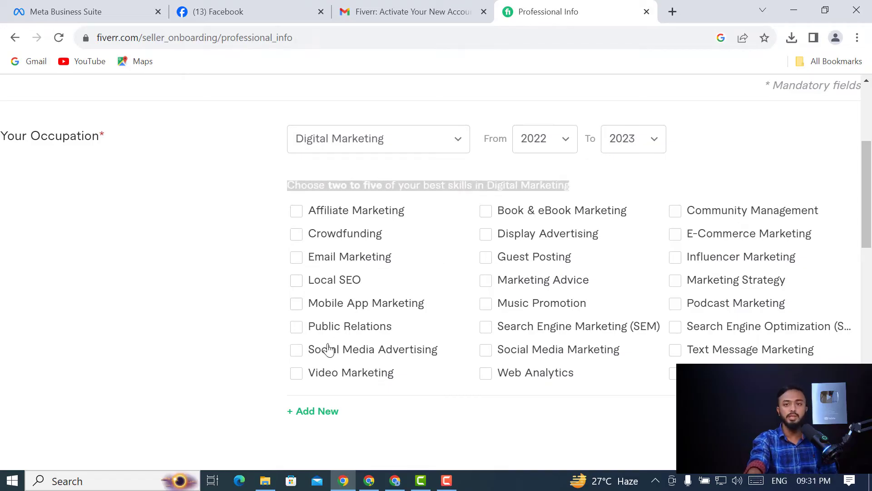
left_click(297, 375)
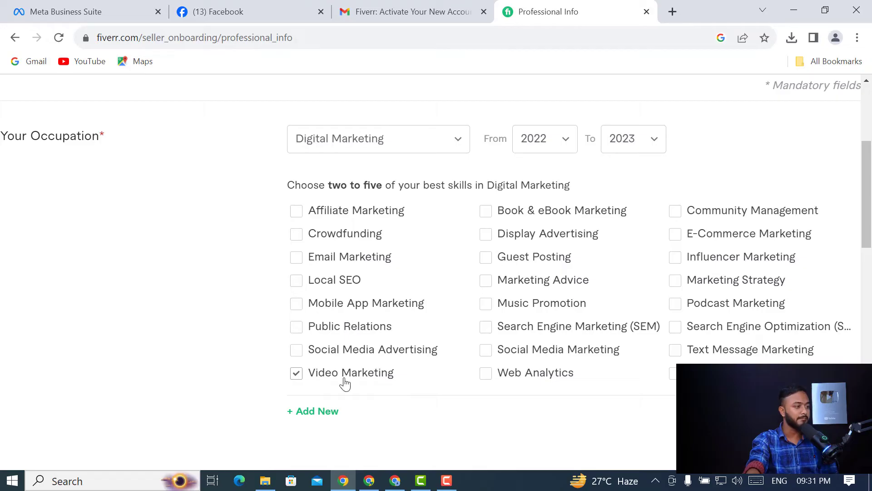
left_click(307, 359)
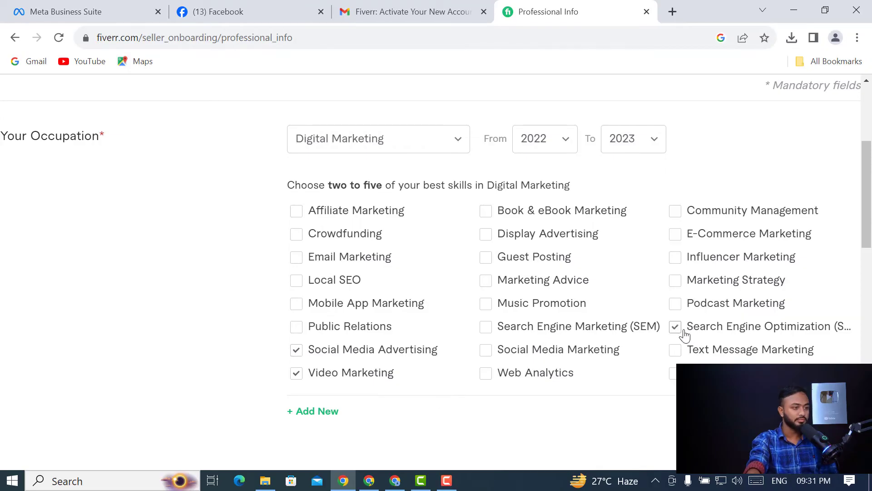
scroll(512, 294, "down", 1)
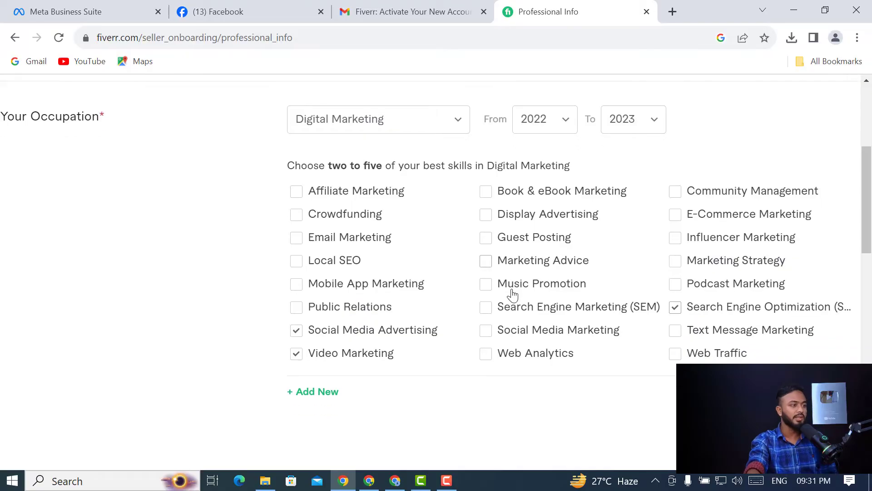
scroll(500, 300, "down", 4)
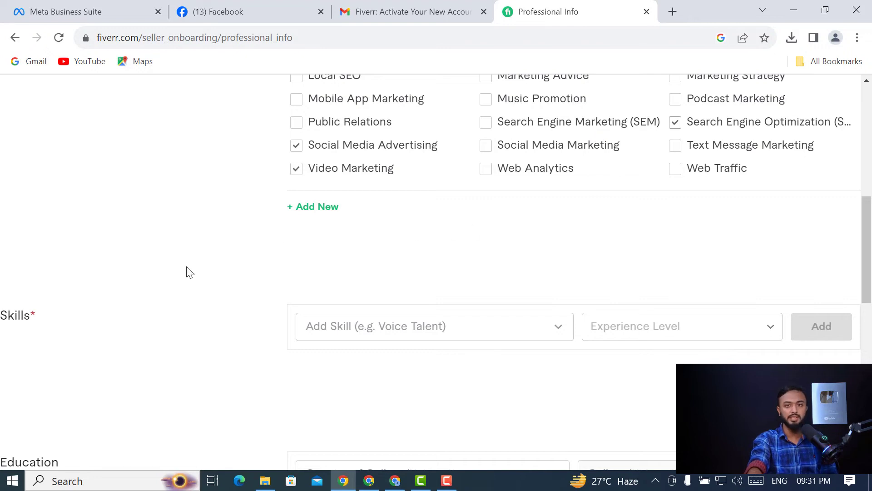
Search 'yout' and add YouTube as a skill at Expert experience level
scroll(186, 272, "down", 3)
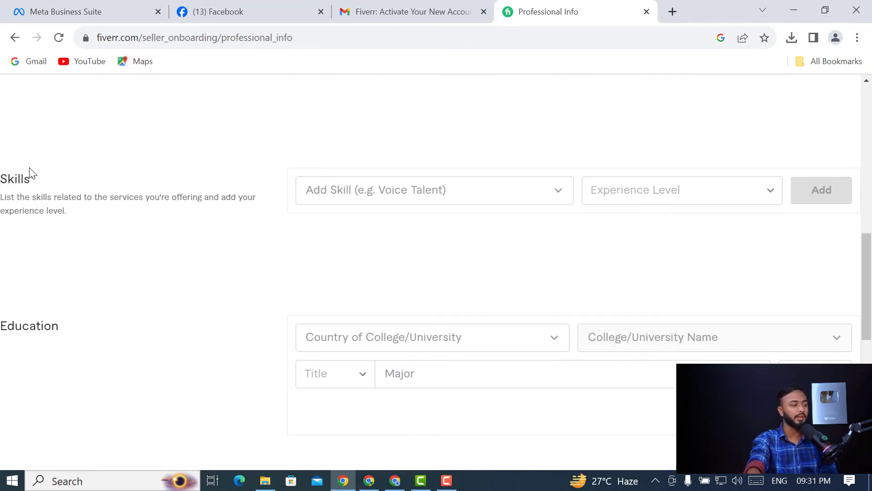
left_click(384, 195)
type("yout")
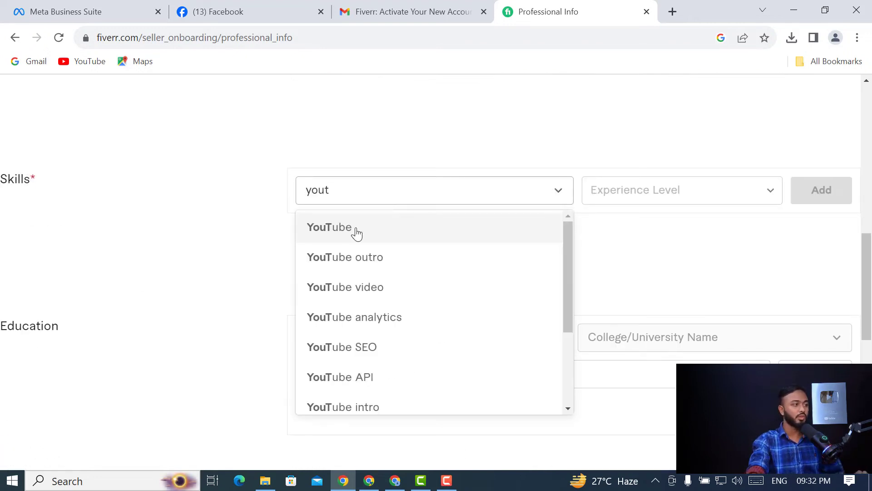
left_click(356, 231)
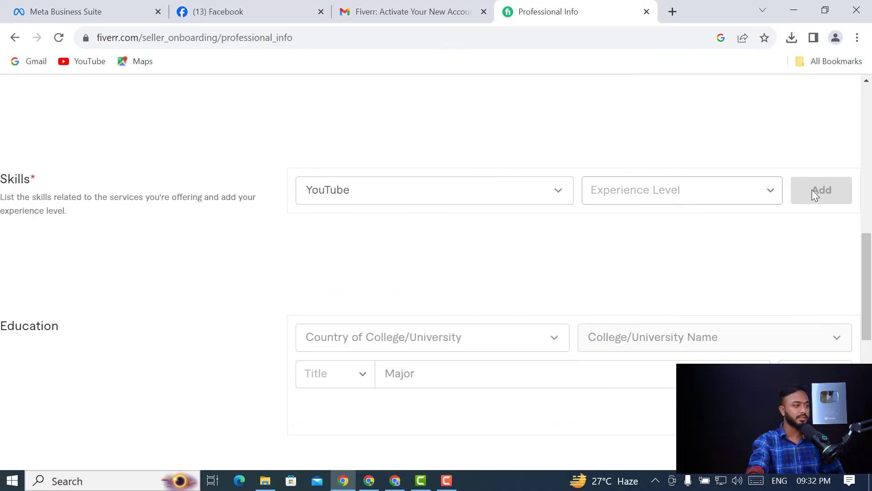
left_click(602, 190)
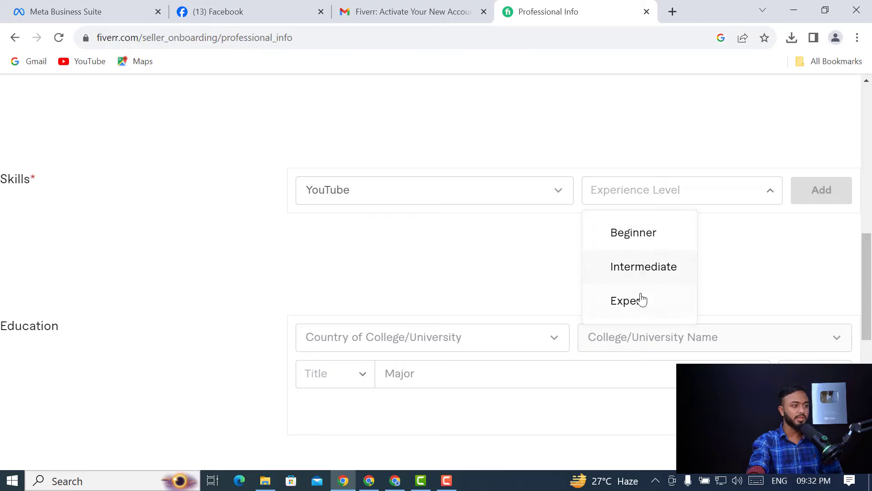
scroll(638, 297, "down", 2)
left_click(634, 234)
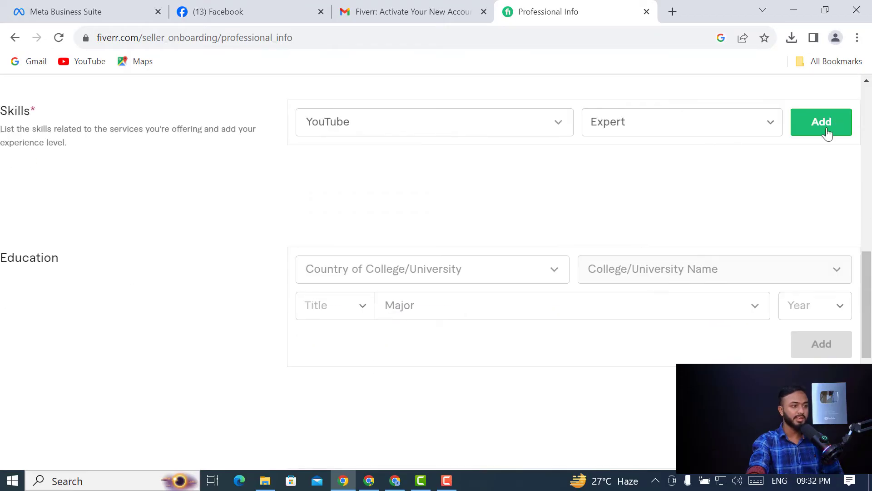
left_click(826, 131)
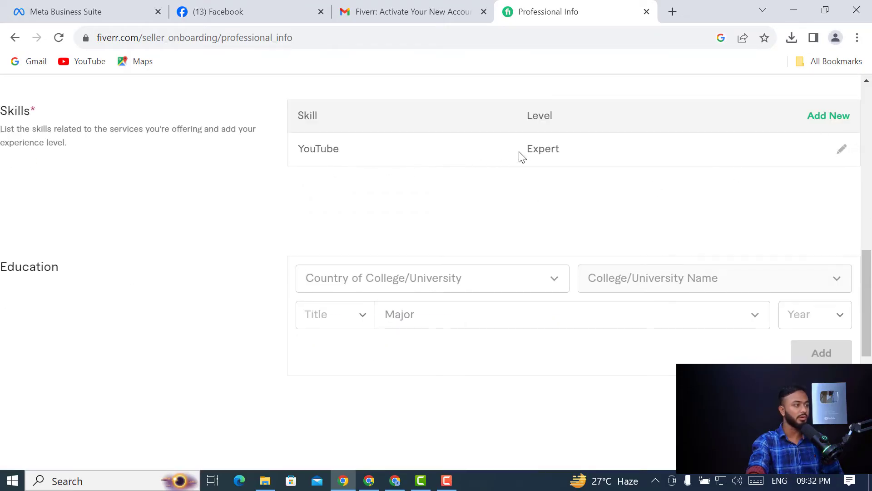
Add YouTube video and Logo editing as further Expert-level skills
left_click(828, 117)
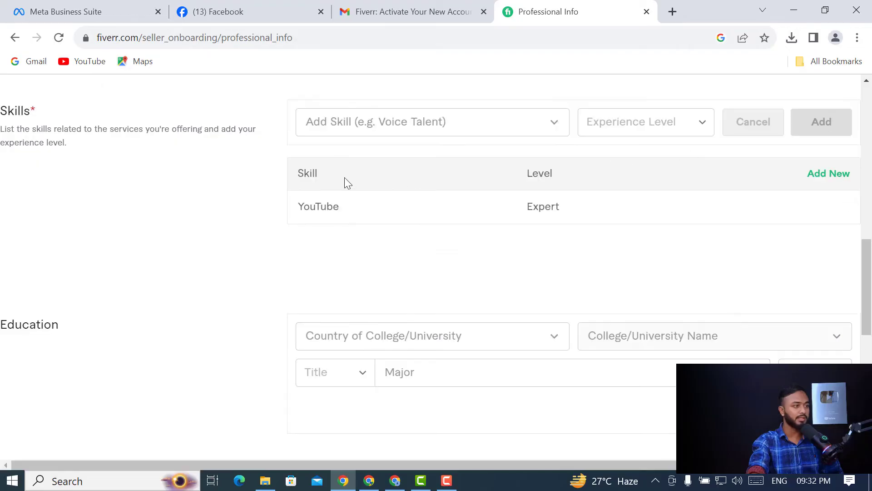
left_click(444, 131)
type("youtu")
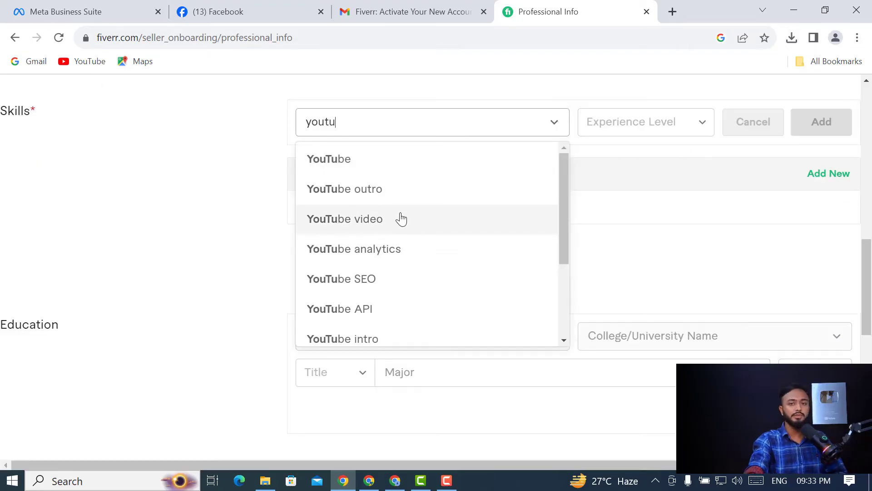
left_click(402, 219)
left_click(645, 126)
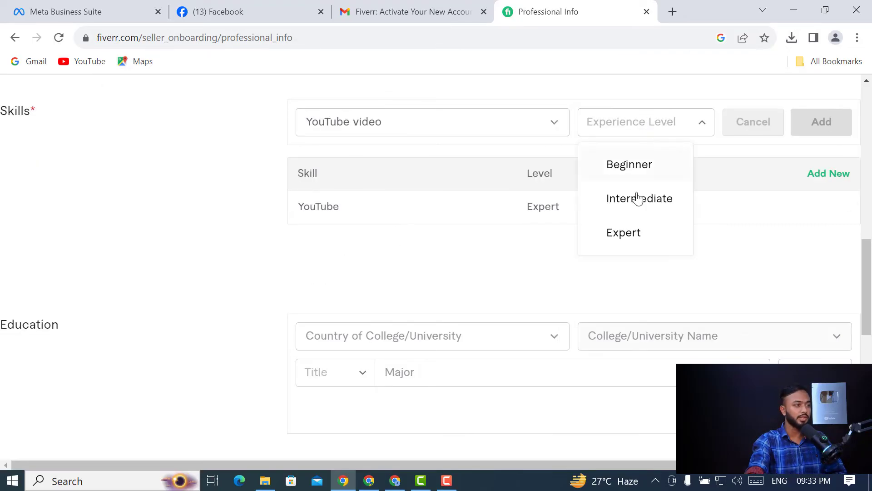
left_click(637, 233)
left_click(820, 127)
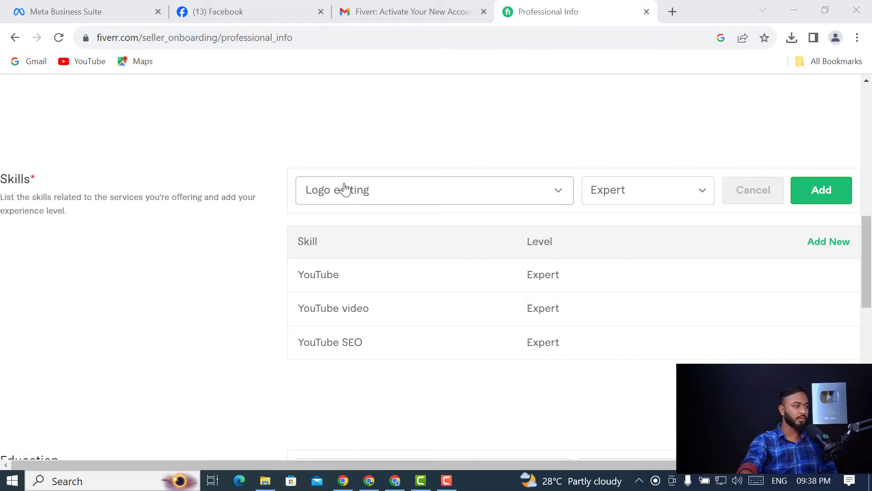
left_click(836, 193)
Set the college country to Bangladesh and search for National University
scroll(471, 356, "down", 5)
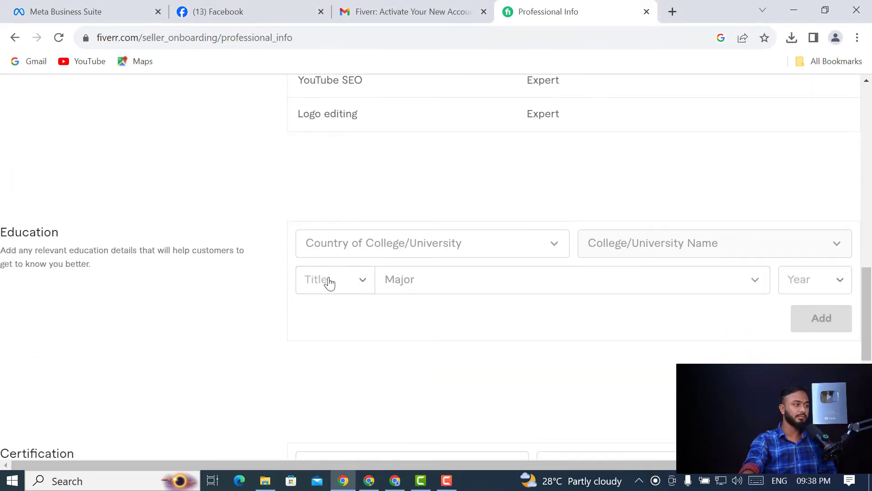
left_click(368, 248)
scroll(353, 388, "down", 7)
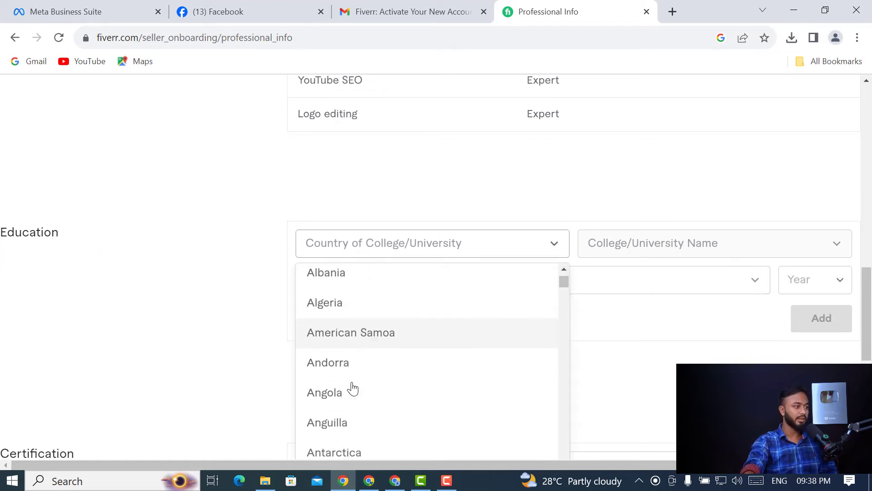
scroll(352, 359, "down", 3)
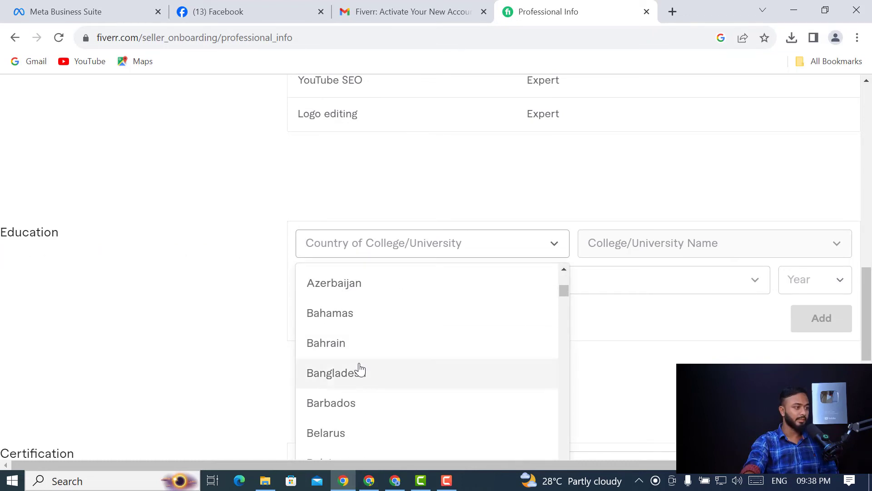
left_click(358, 370)
left_click(651, 241)
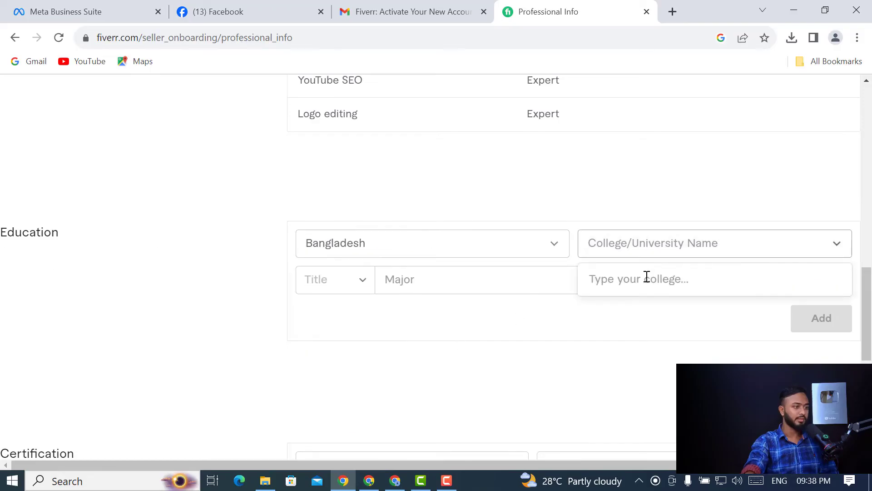
type("nn")
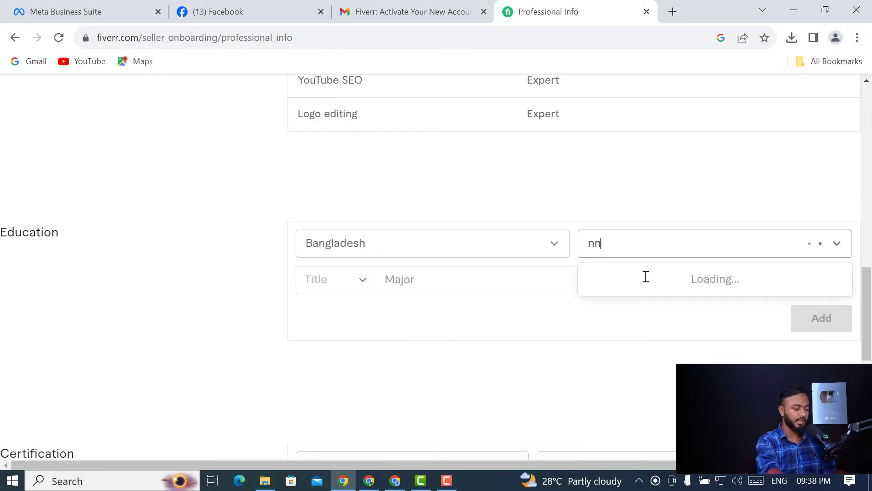
key("BackSpace")
key("BackSpace")
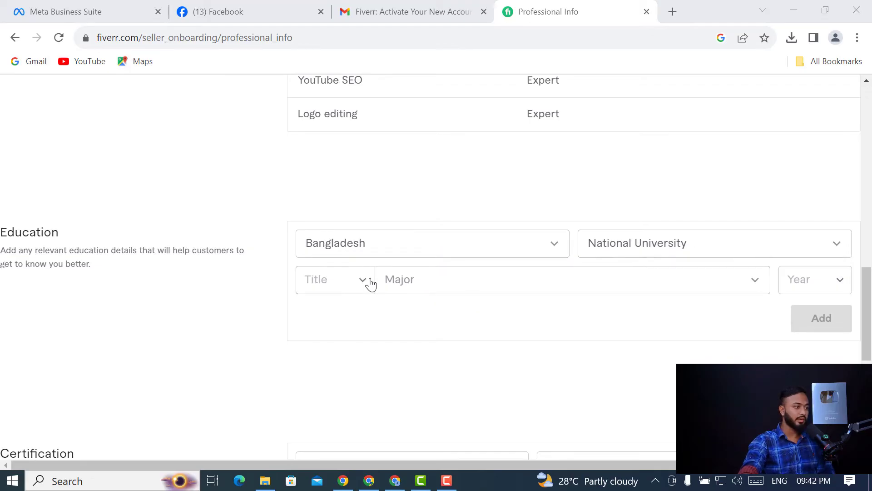
Choose B.A. as the education degree title
left_click(359, 288)
scroll(363, 182, "up", 3)
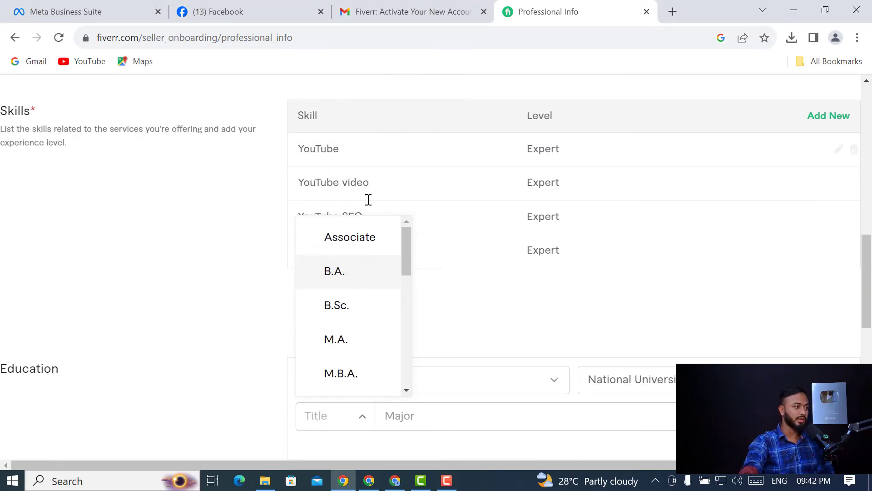
scroll(353, 277, "down", 1)
scroll(351, 265, "up", 1)
left_click(347, 282)
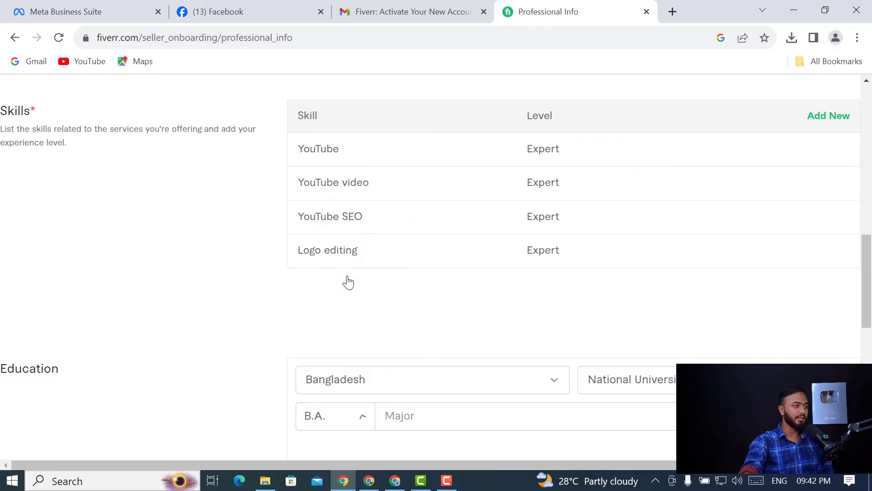
scroll(455, 324, "down", 1)
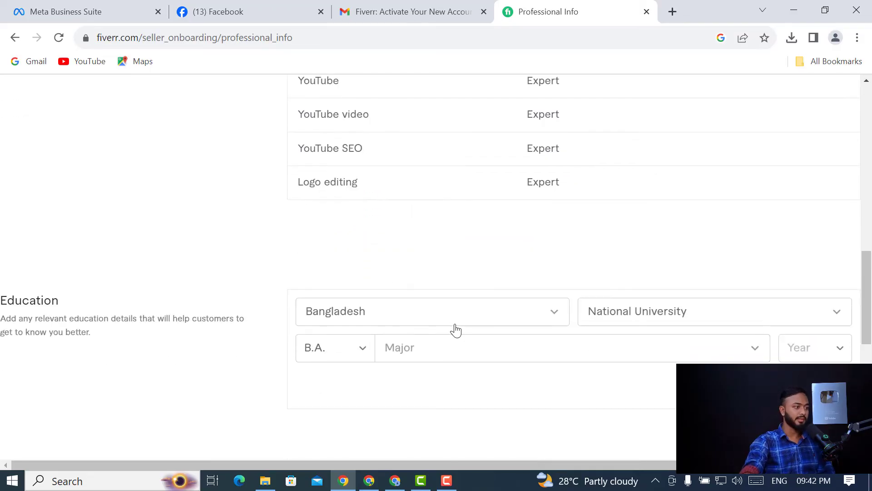
left_click(362, 354)
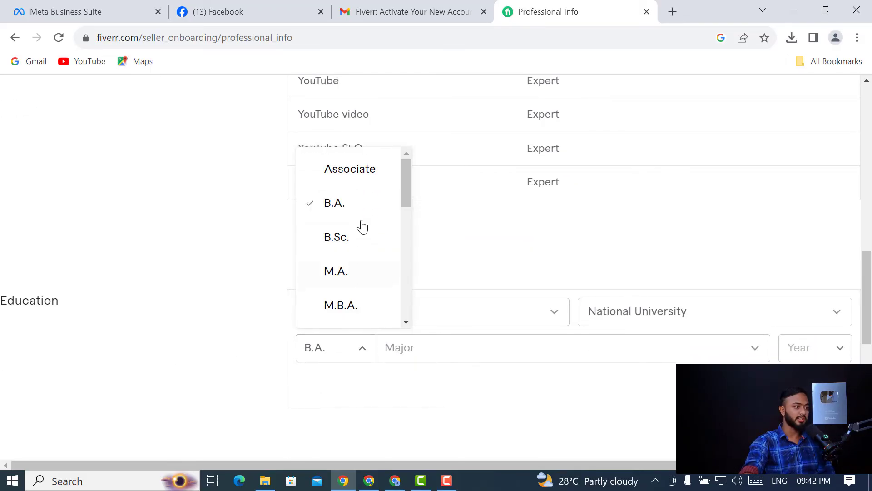
left_click(356, 208)
Enter history as the major, set graduation year 2018, and add the education entry
left_click(468, 352)
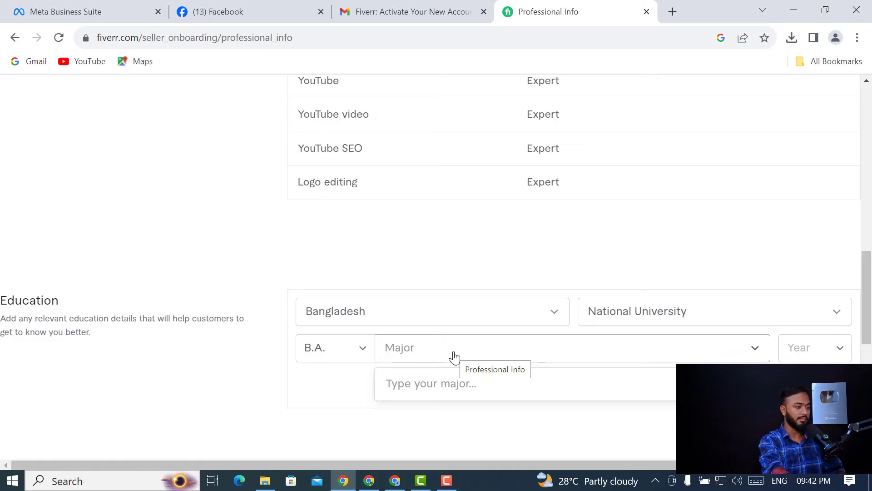
type("H")
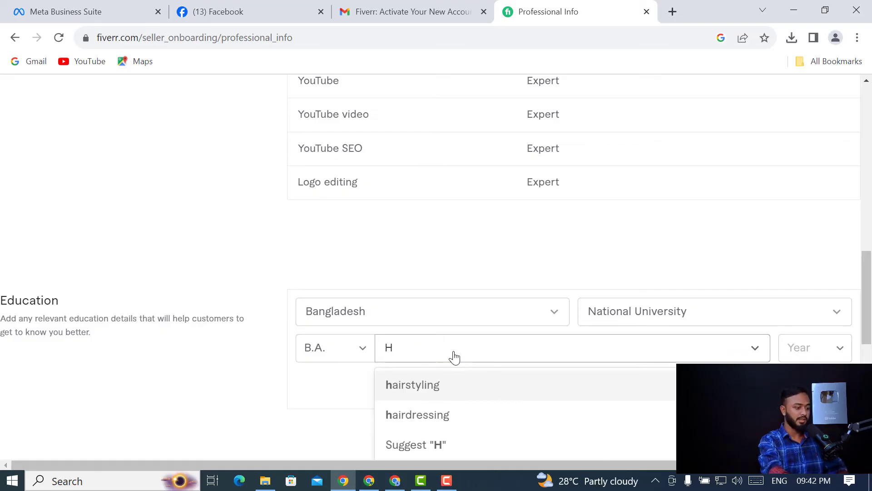
type("is")
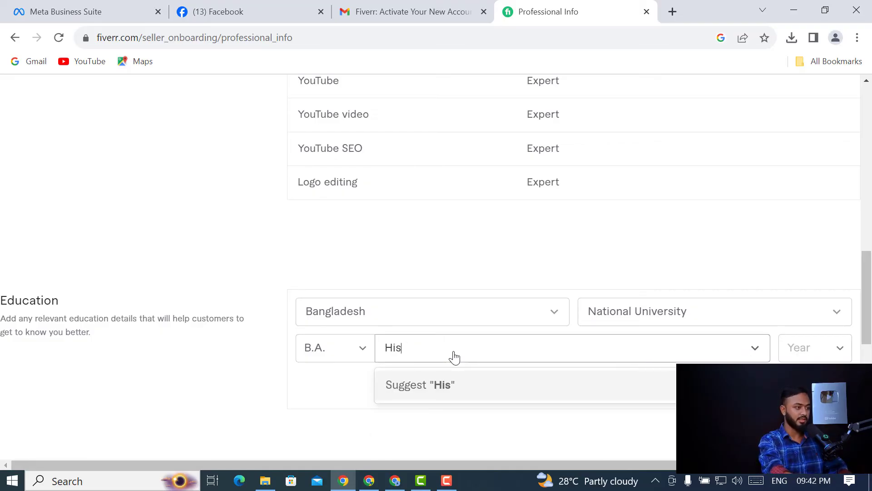
type("tory")
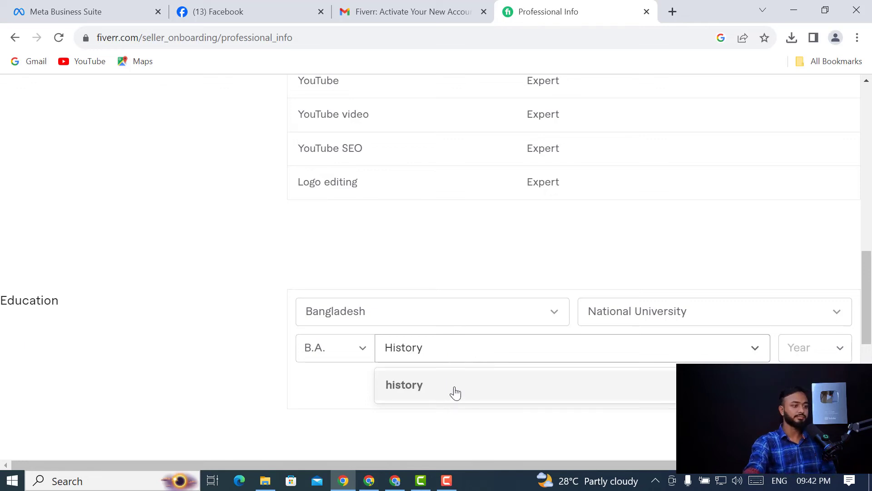
left_click(453, 390)
left_click(811, 353)
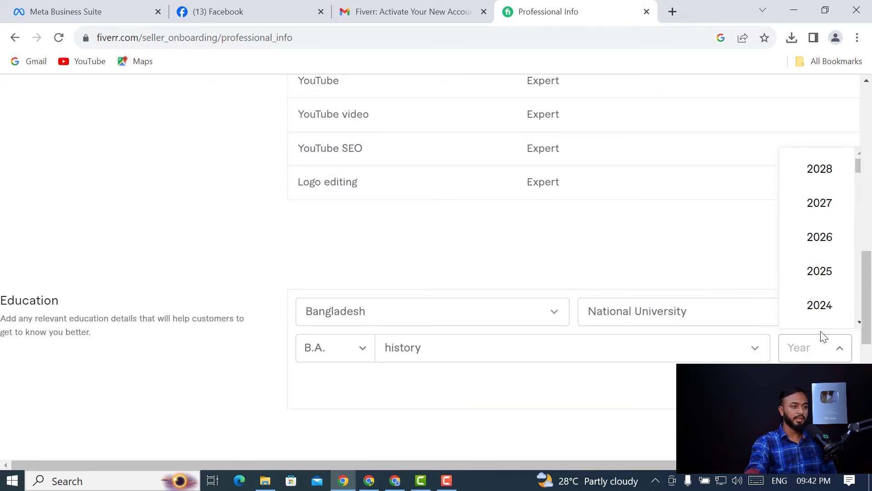
left_click_drag(857, 167, 861, 195)
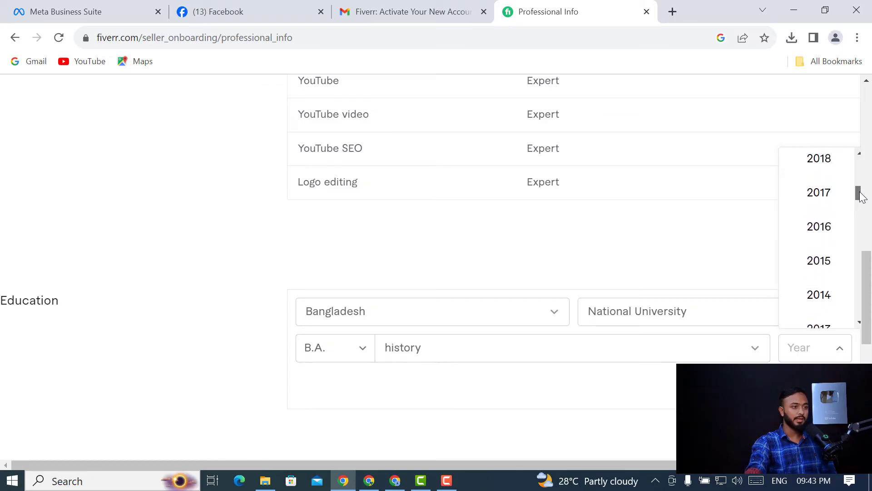
left_click(824, 171)
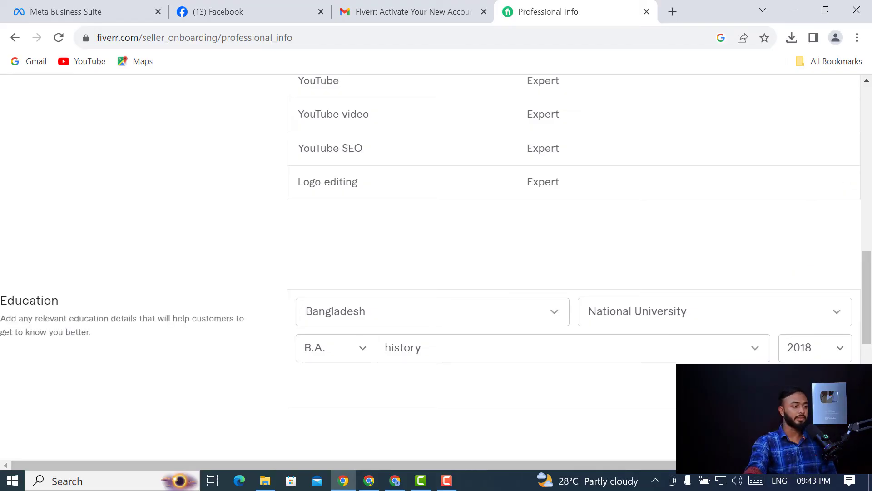
left_click(827, 386)
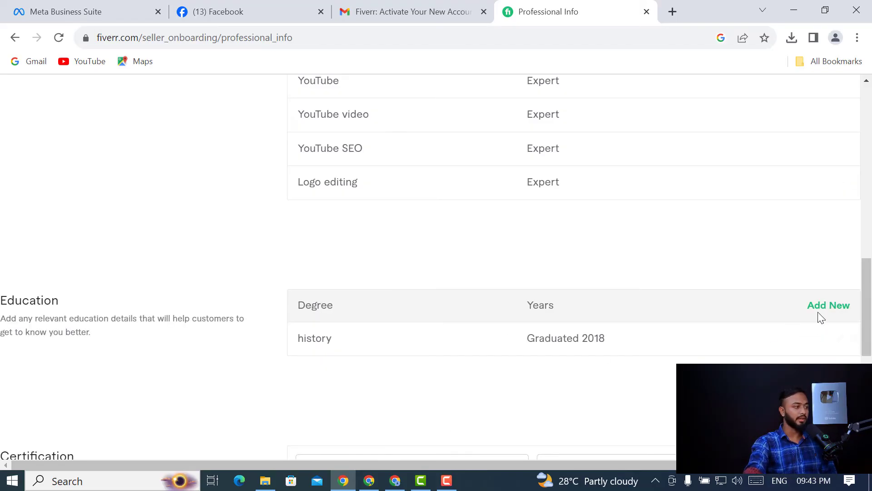
Fill in the certification as Digital Marketing from Future IT, year 2023
scroll(506, 391, "down", 4)
scroll(80, 267, "down", 1)
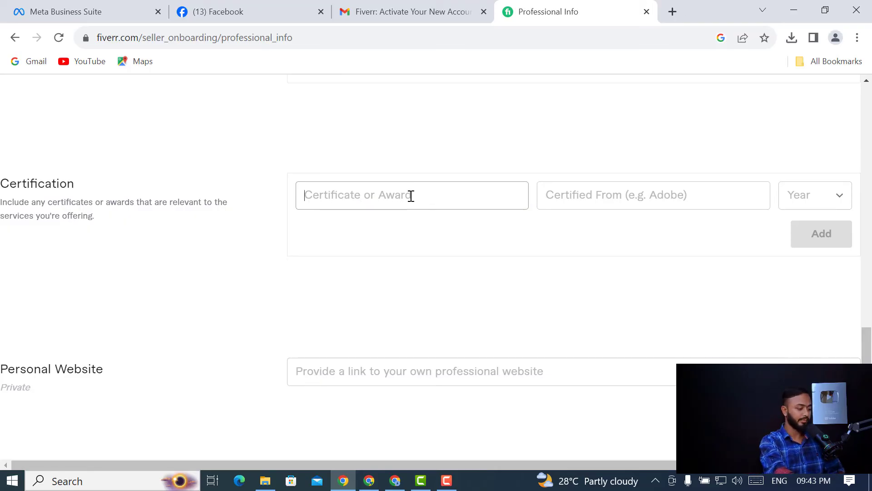
type("Digital Marketing")
left_click(618, 197)
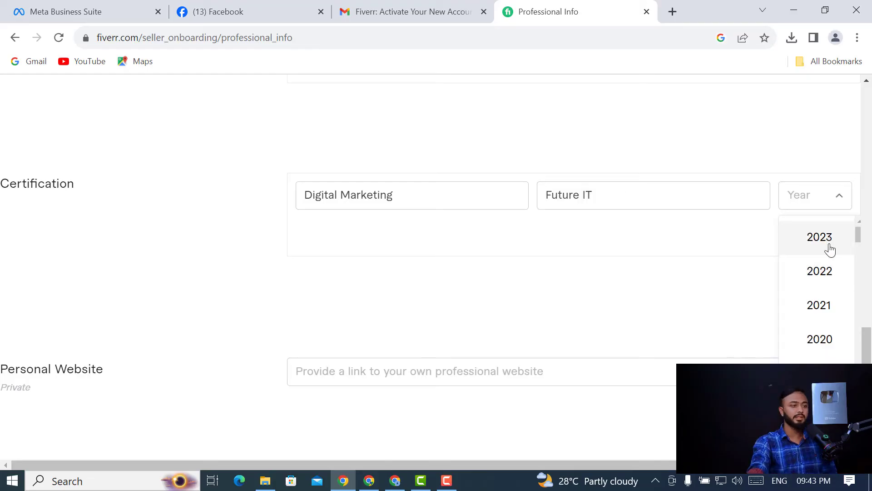
left_click(825, 245)
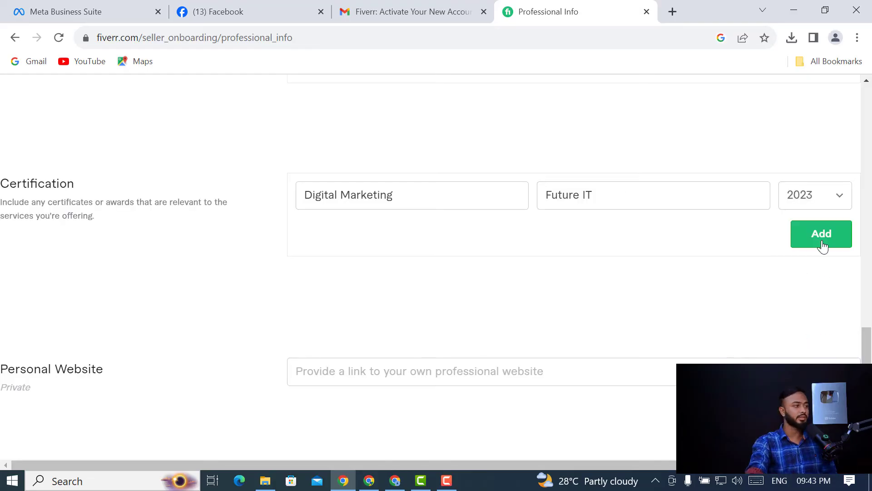
scroll(205, 332, "down", 2)
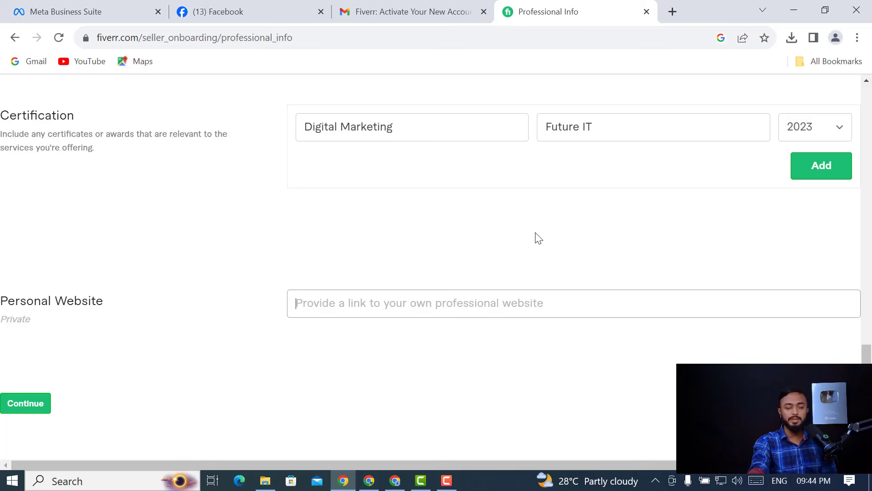
Load the seller's blogspot site in a new tab, copy its URL, and return to Fiverr
left_click(674, 11)
left_click(539, 44)
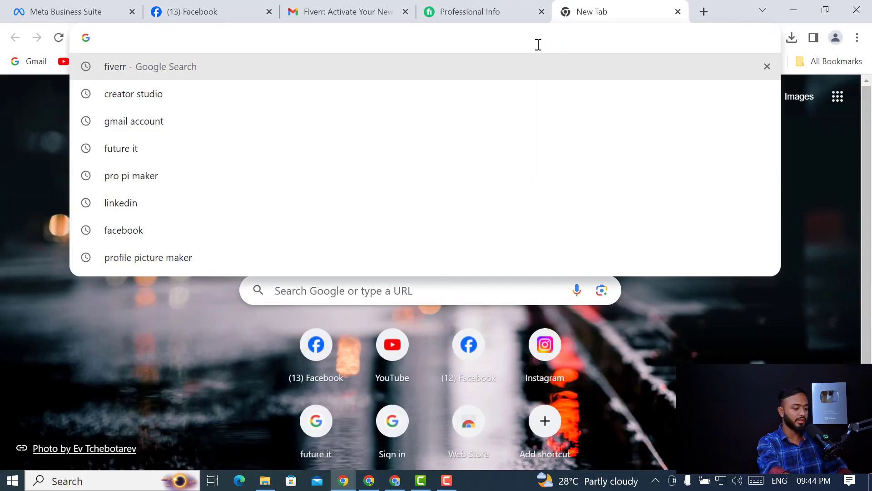
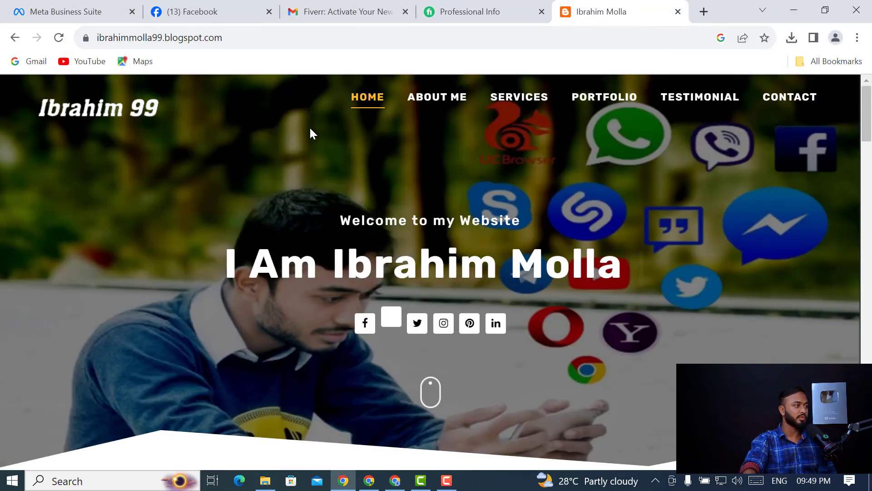
left_click(227, 37)
key("ctrl+c")
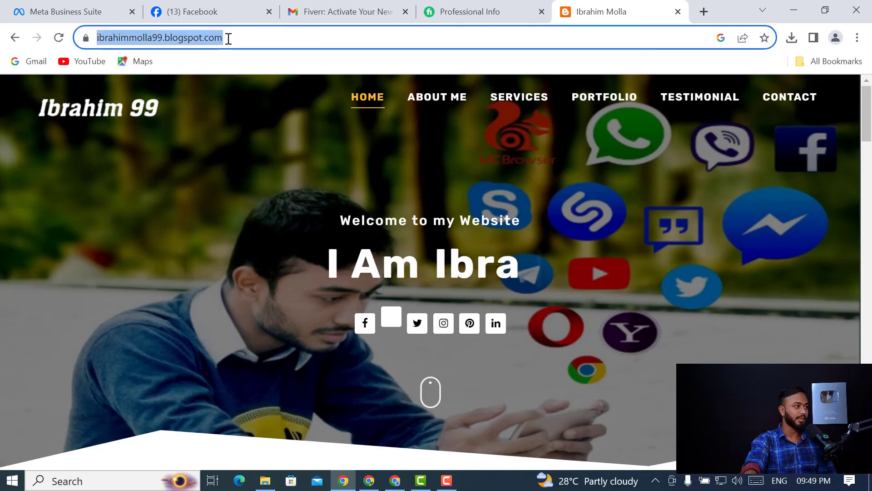
right_click(228, 38)
left_click(274, 121)
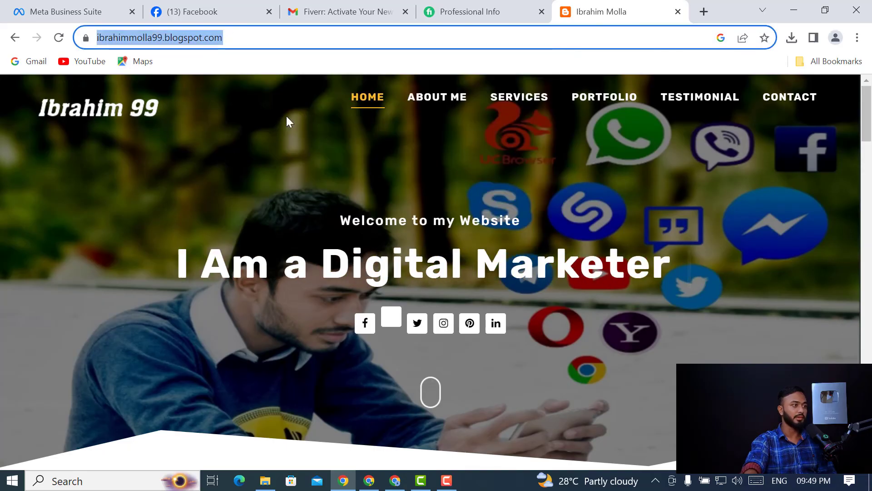
left_click(515, 16)
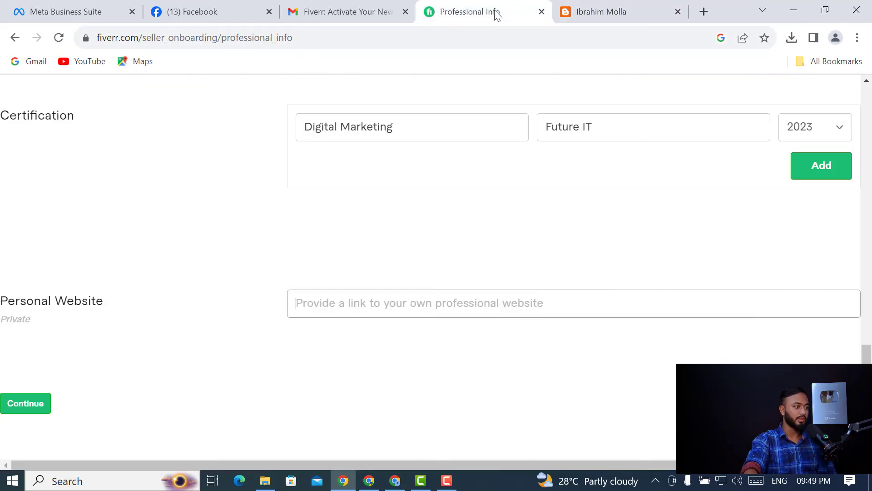
Paste the blog URL as Personal Website and continue to Account Security at 80%
right_click(323, 302)
left_click(383, 204)
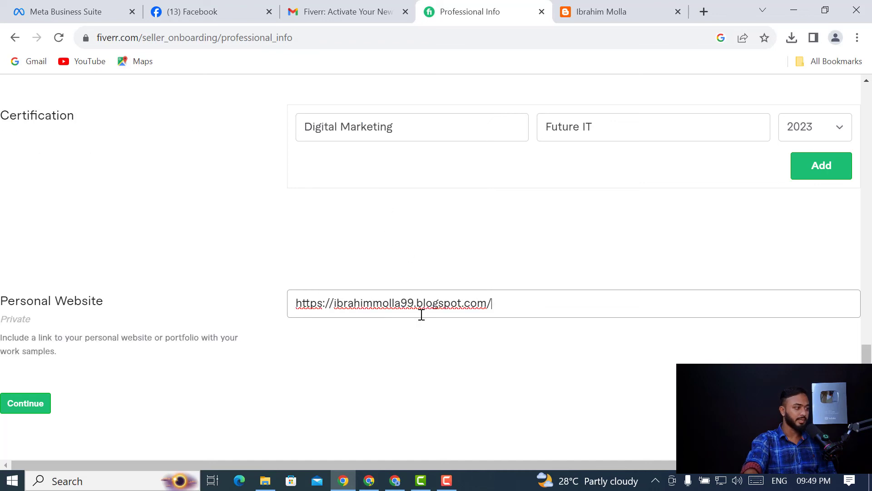
left_click(32, 406)
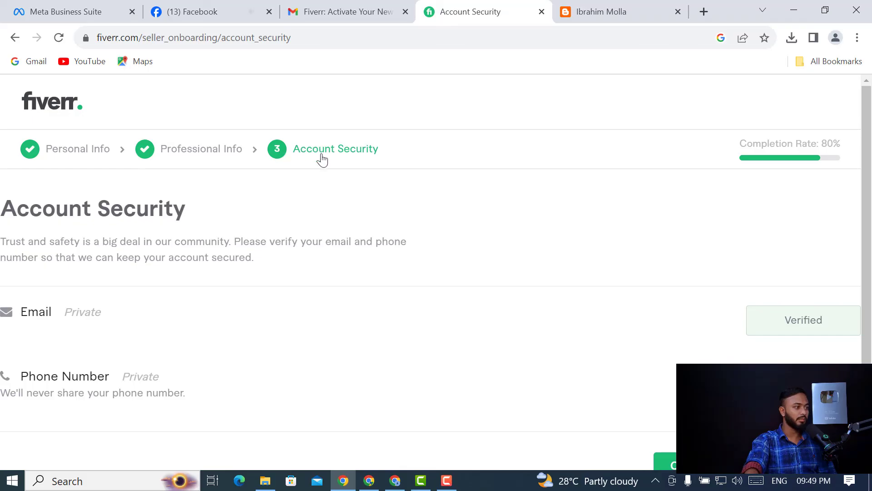
scroll(387, 230, "down", 2)
scroll(217, 168, "up", 2)
scroll(285, 213, "down", 2)
scroll(100, 268, "down", 1)
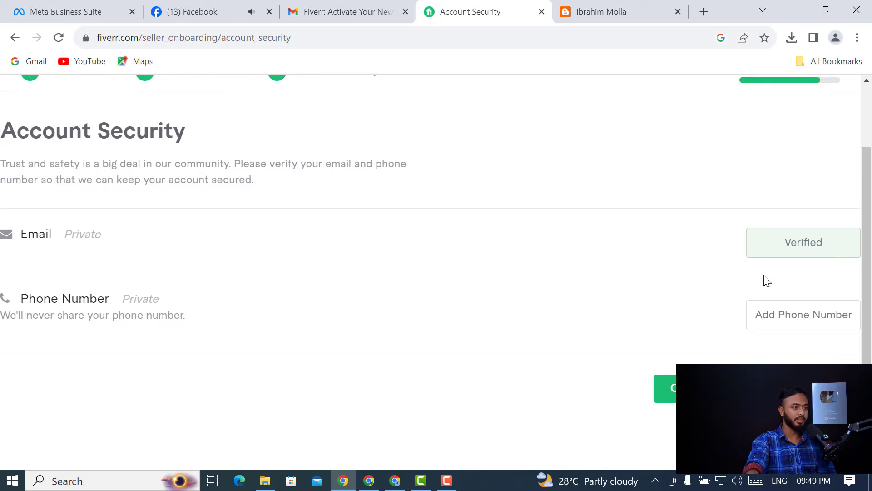
Add the Bangladesh phone number and verify it with the four-digit code sent by SMS
left_click(799, 320)
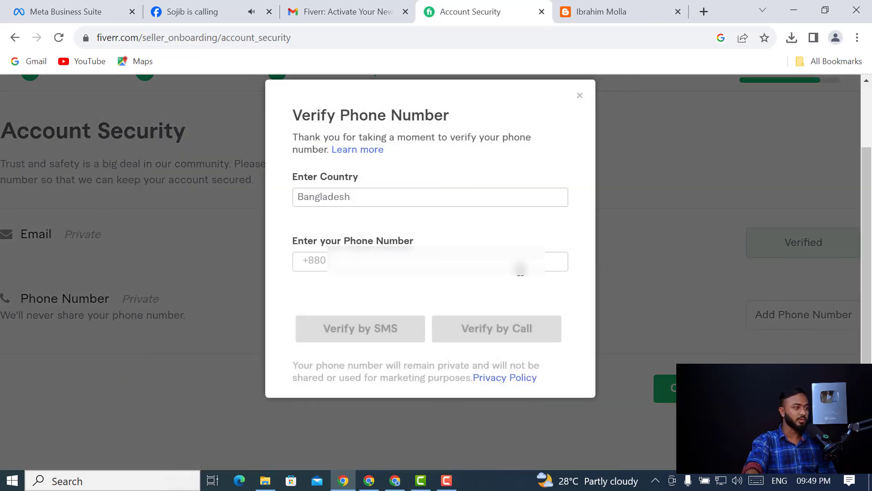
left_click(366, 262)
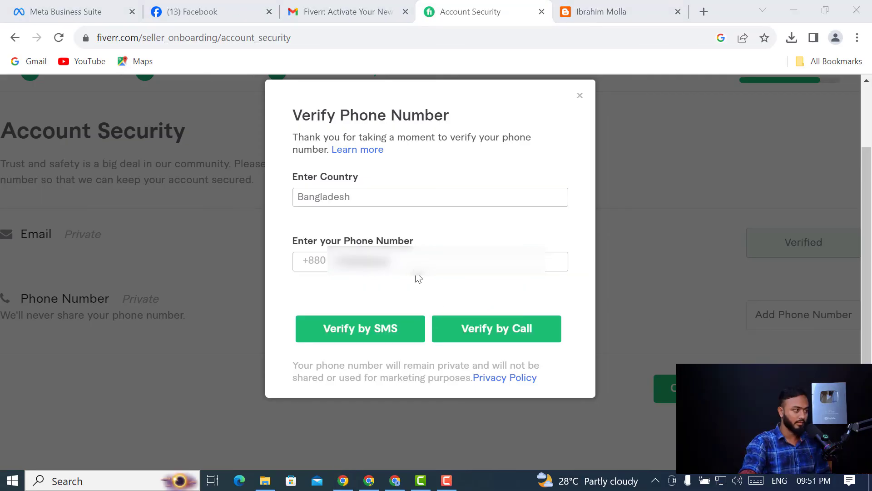
left_click(353, 330)
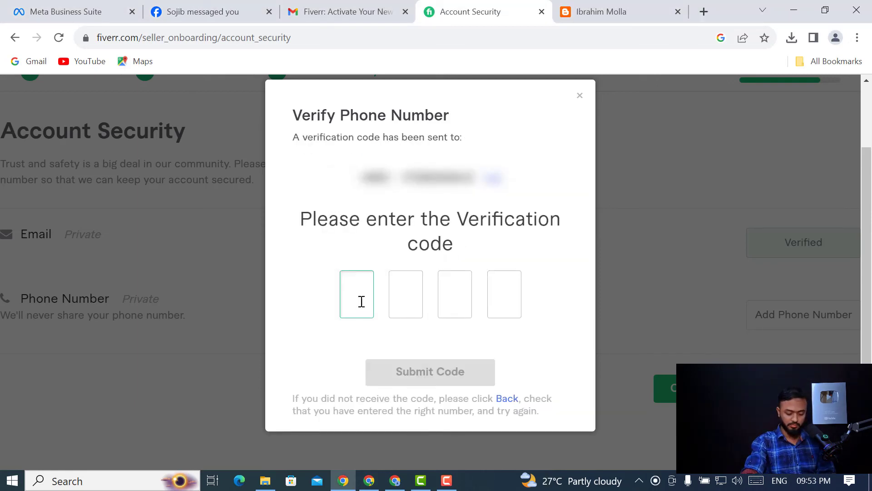
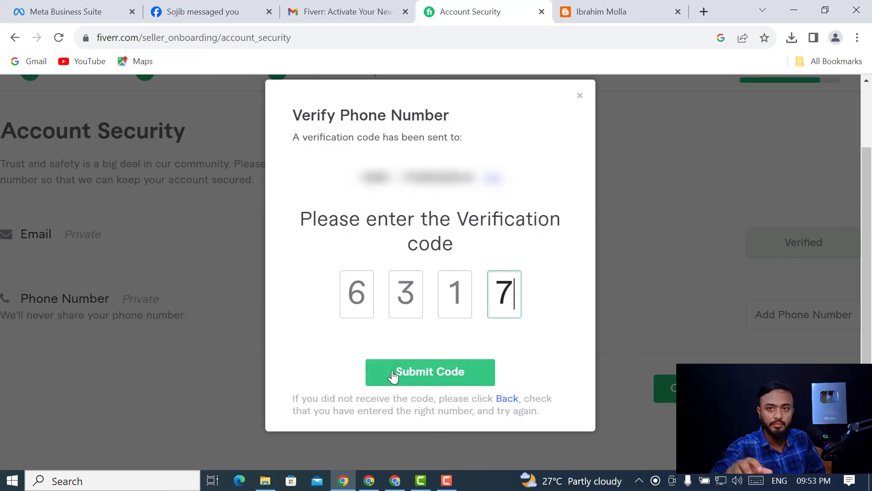
left_click(414, 378)
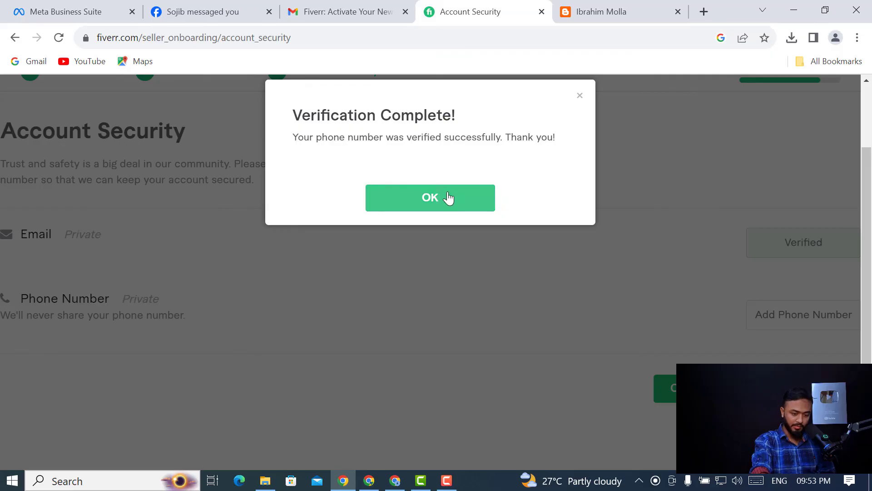
Choose 'What was your childhood nickname?' as the security question, enter its answer, and finish
left_click(440, 204)
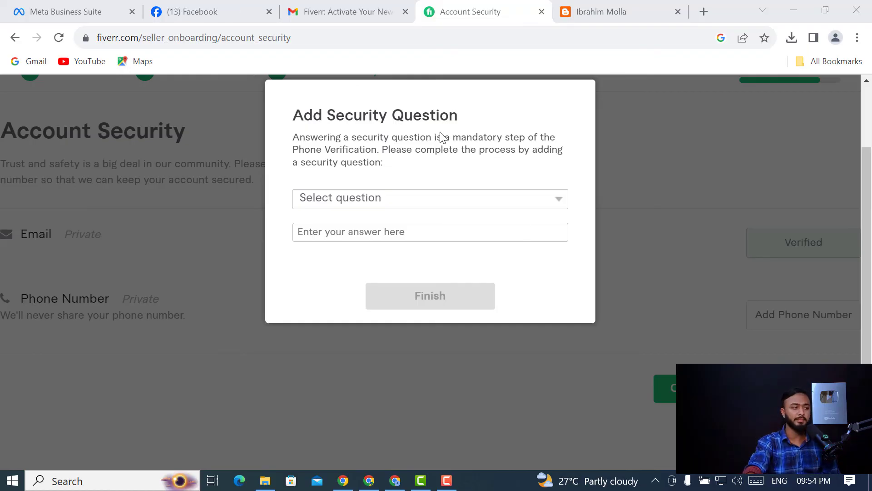
left_click(361, 199)
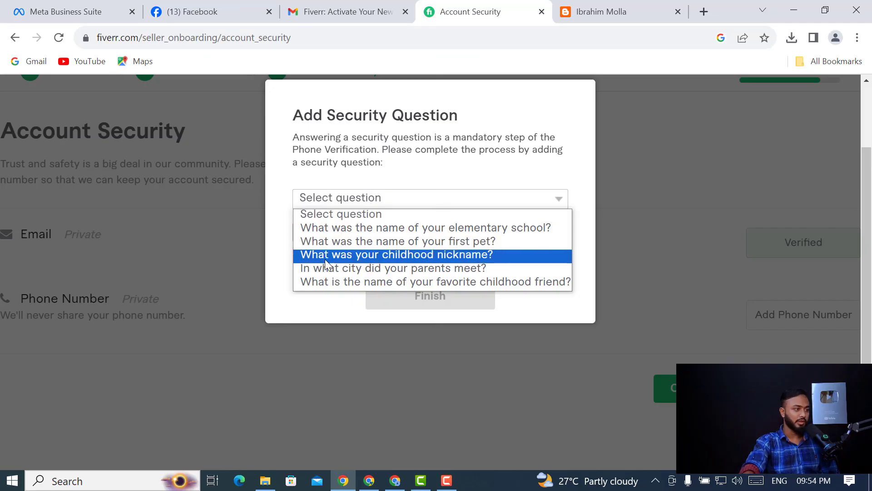
left_click(439, 255)
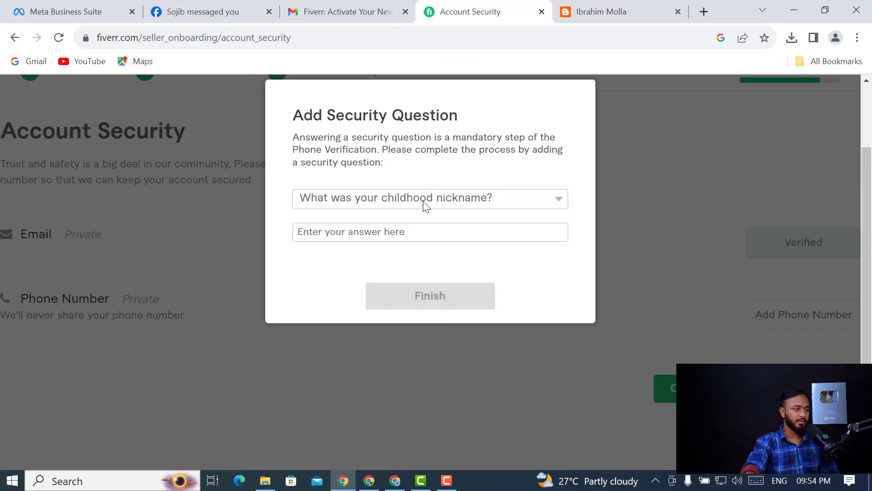
left_click(405, 231)
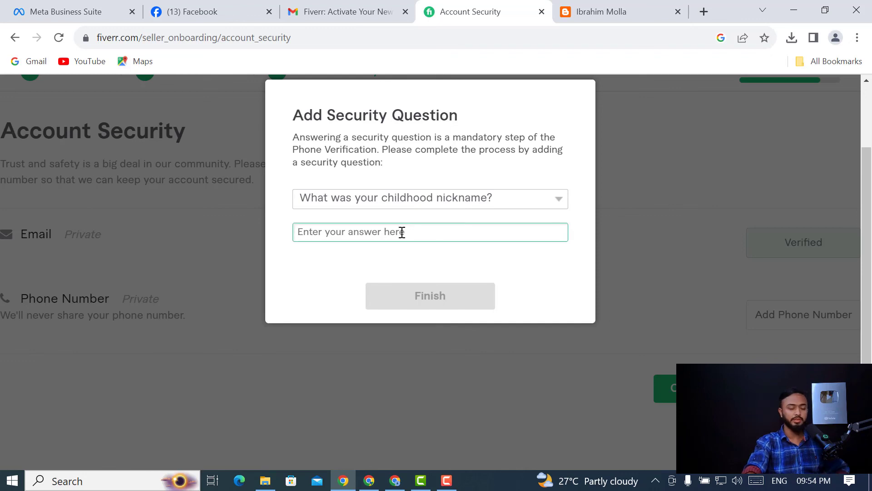
type("[blurred]")
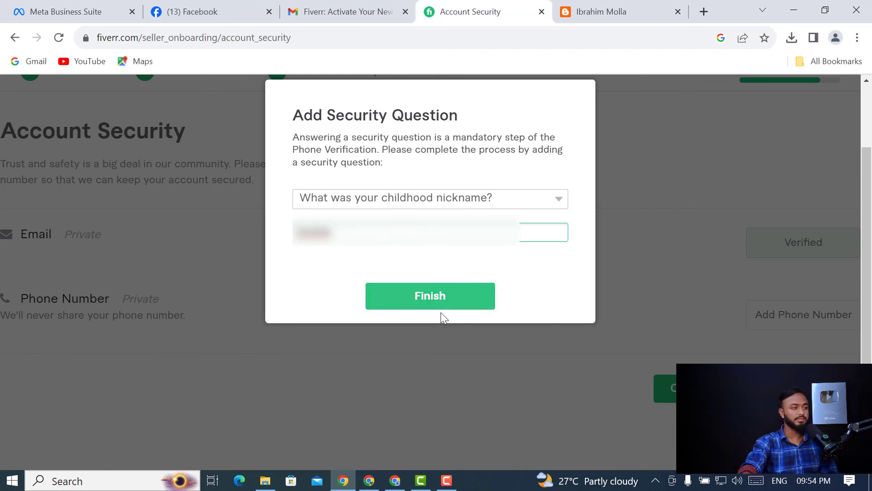
left_click(418, 298)
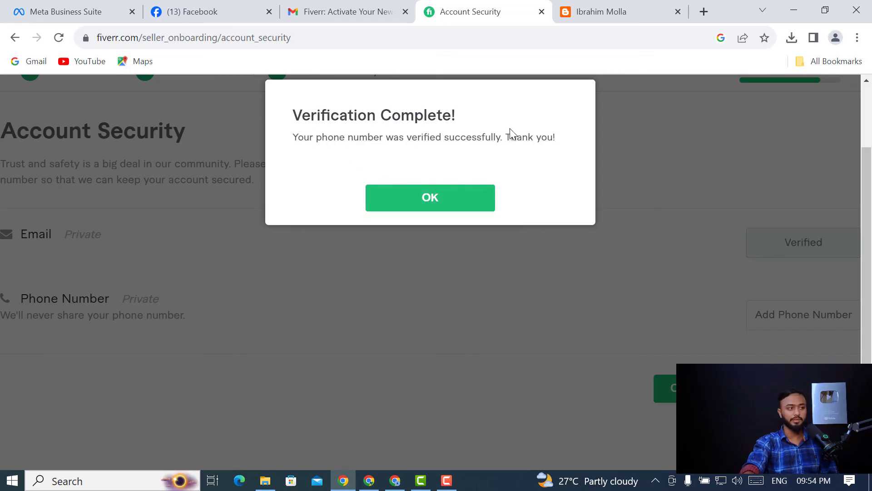
Finish Account Security, close the 'Your seller profile is all set!' popup, and begin the Gig title
left_click(463, 203)
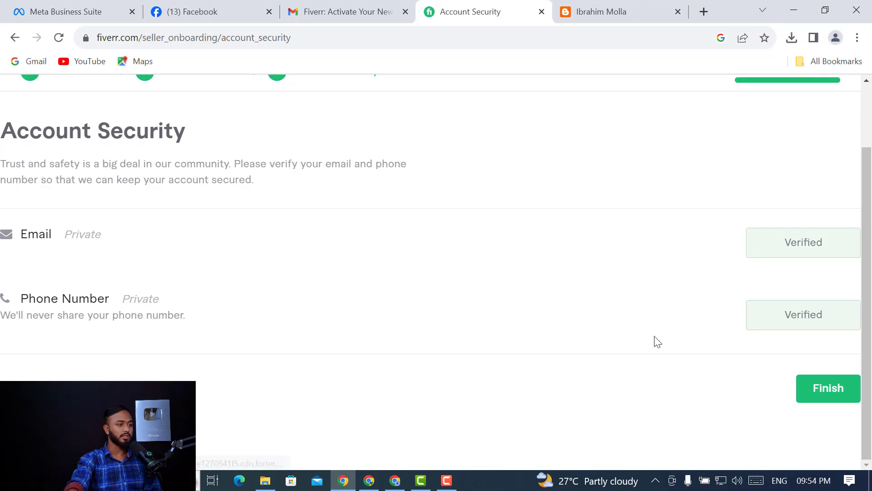
left_click(831, 395)
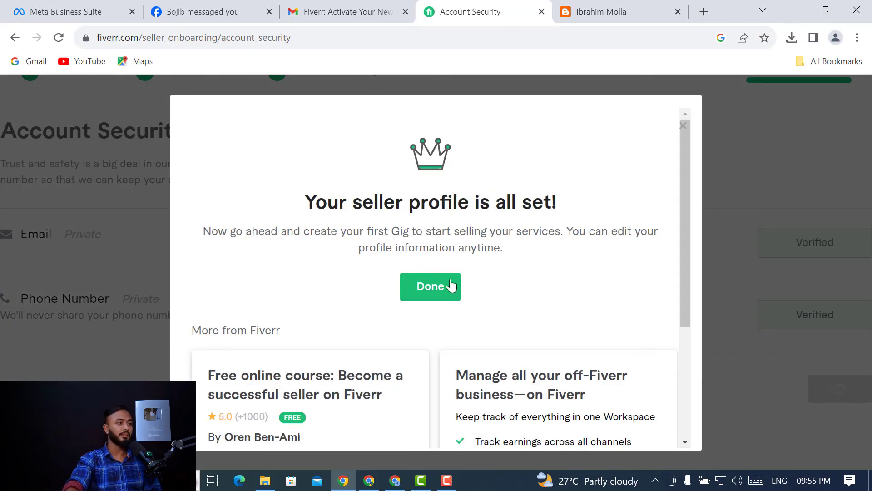
left_click(445, 292)
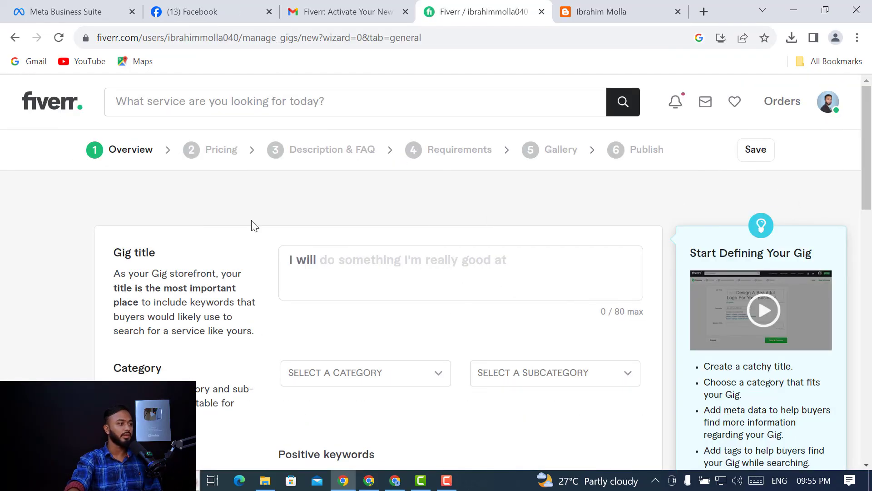
left_click(460, 291)
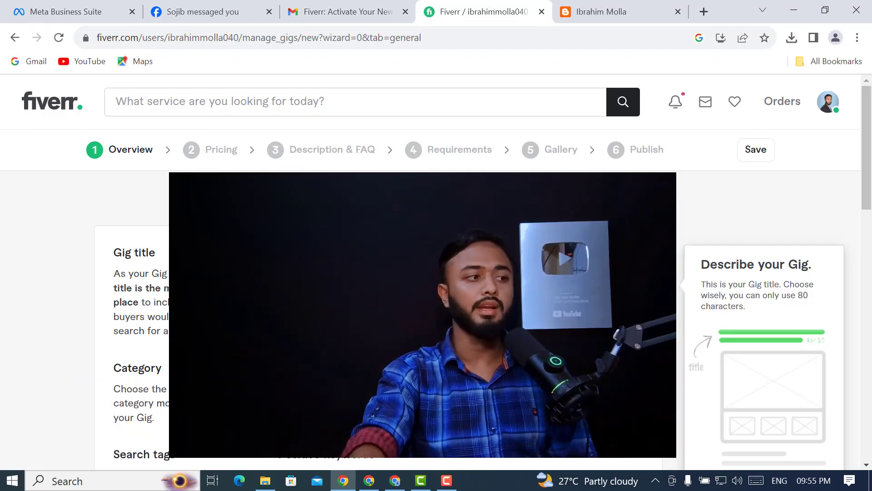